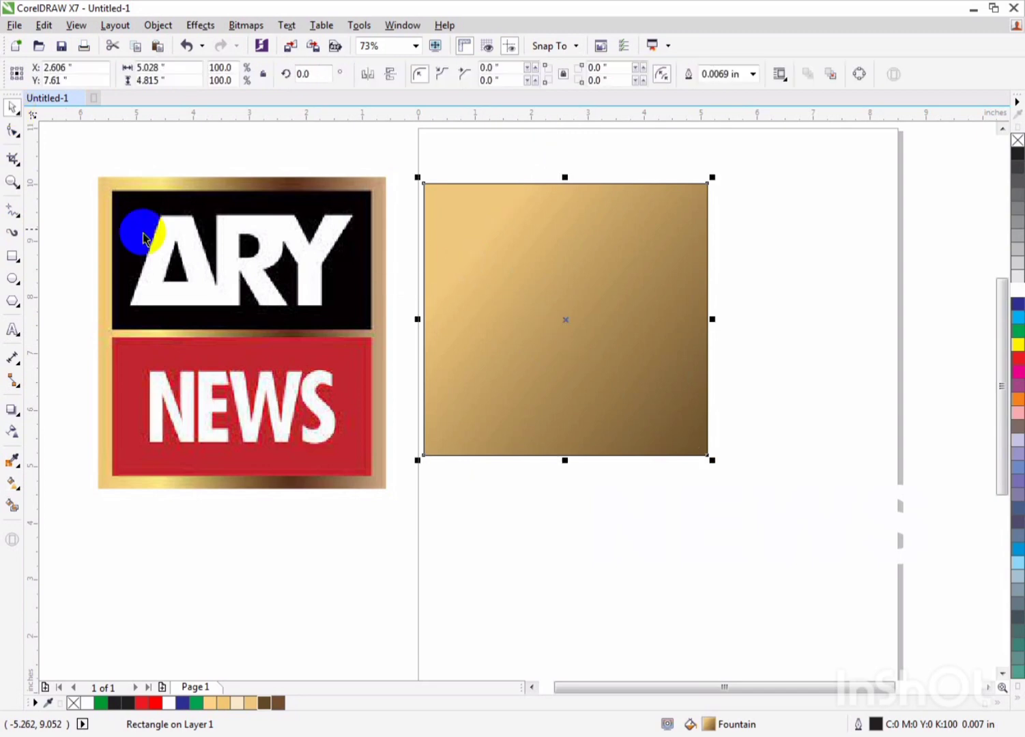
# Step: Draw a black-filled rectangle about 4.63 by 2.14 inches inside the upper half of the gold square
pyautogui.click(7, 254)
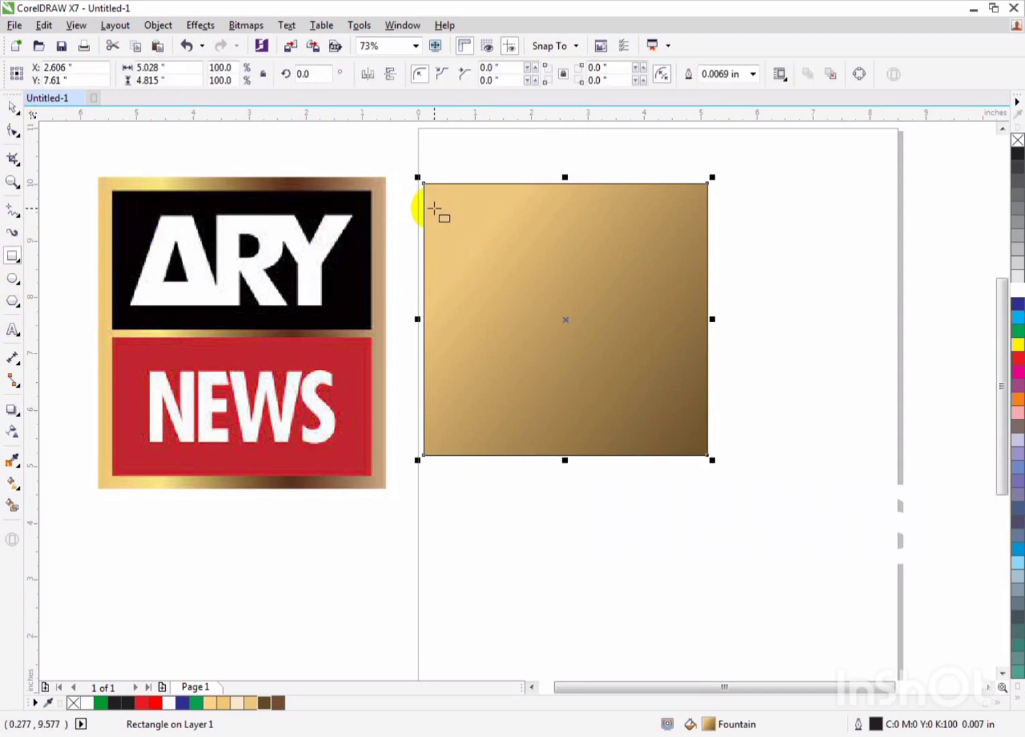
pyautogui.moveTo(434, 208); pyautogui.dragTo(695, 305)
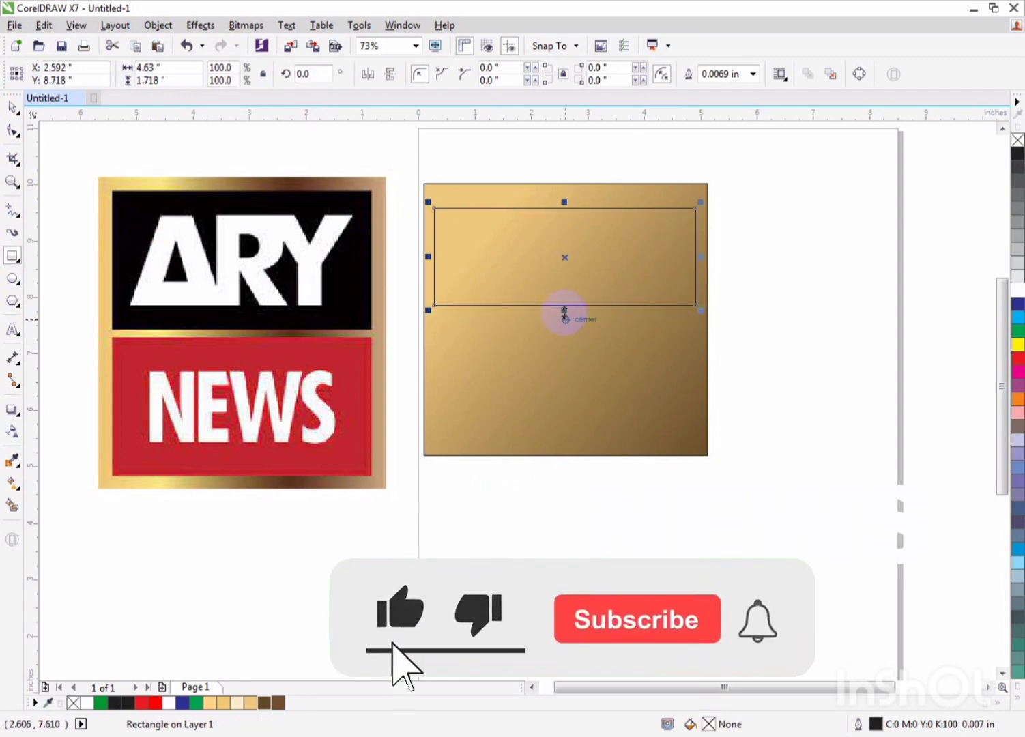
pyautogui.moveTo(563, 312); pyautogui.dragTo(565, 320)
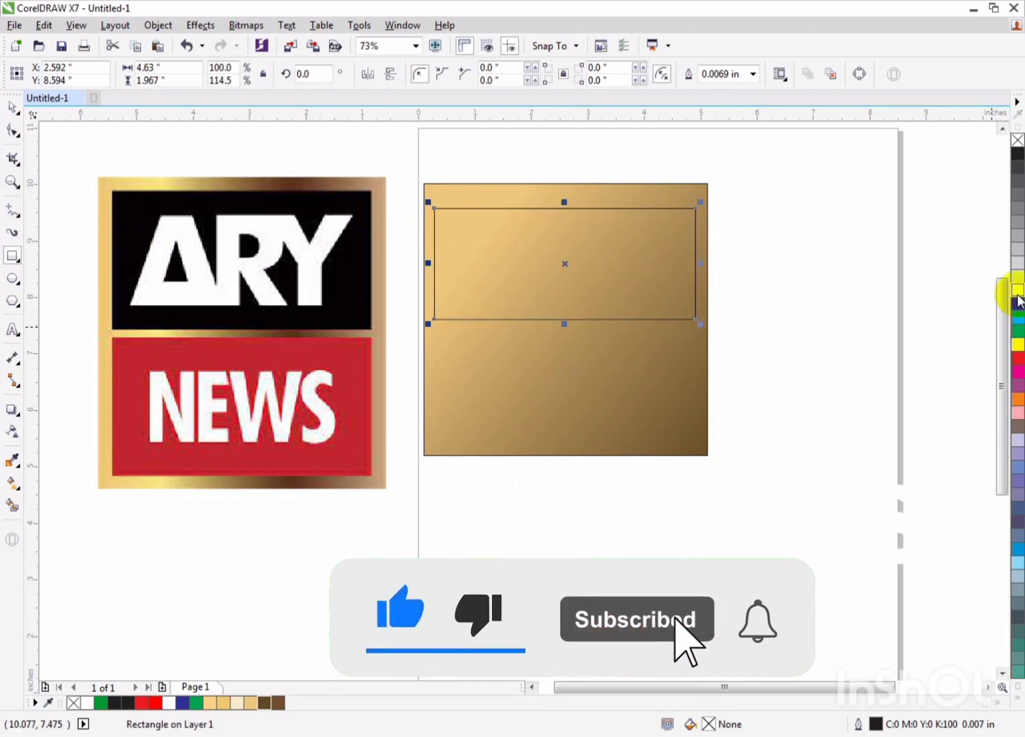
pyautogui.click(1018, 153)
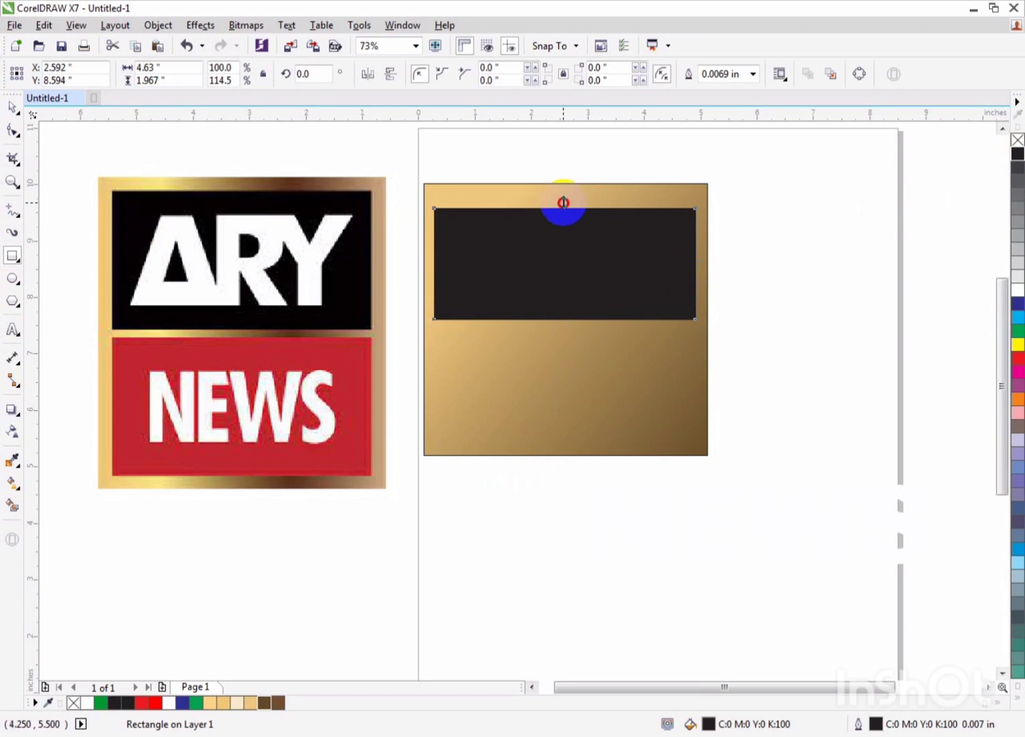
pyautogui.moveTo(563, 203); pyautogui.dragTo(562, 197)
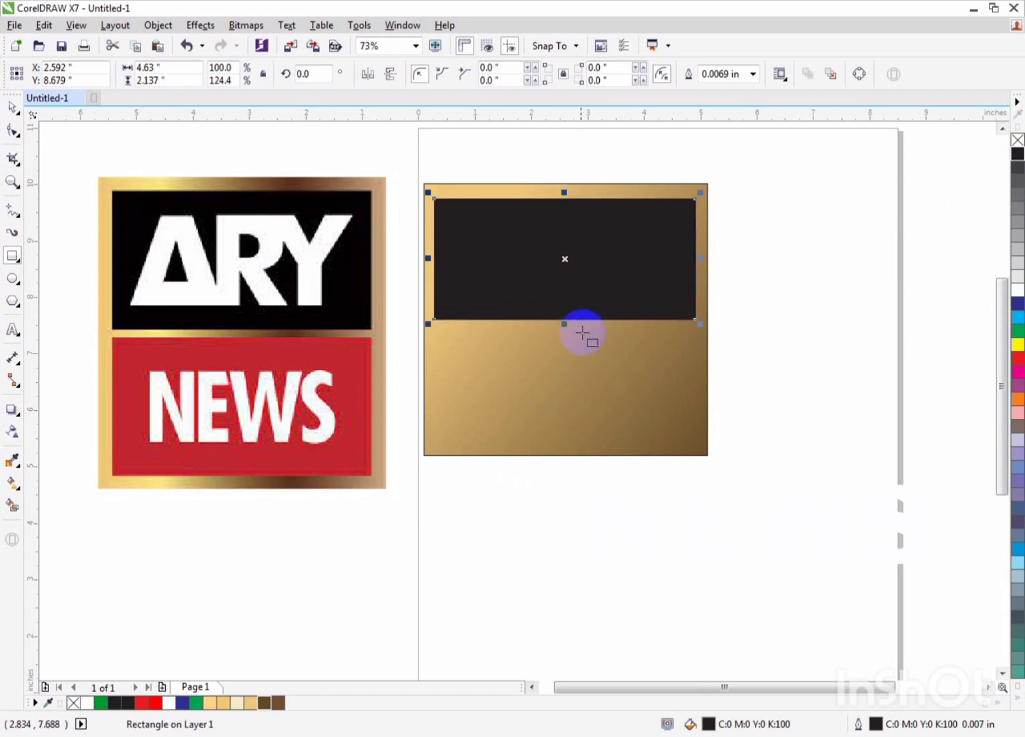
# Step: Duplicate the black rectangle into the gold square's lower half and extend the square downward to about 4.99 inches tall
pyautogui.hotkey('ctrl', 'd')
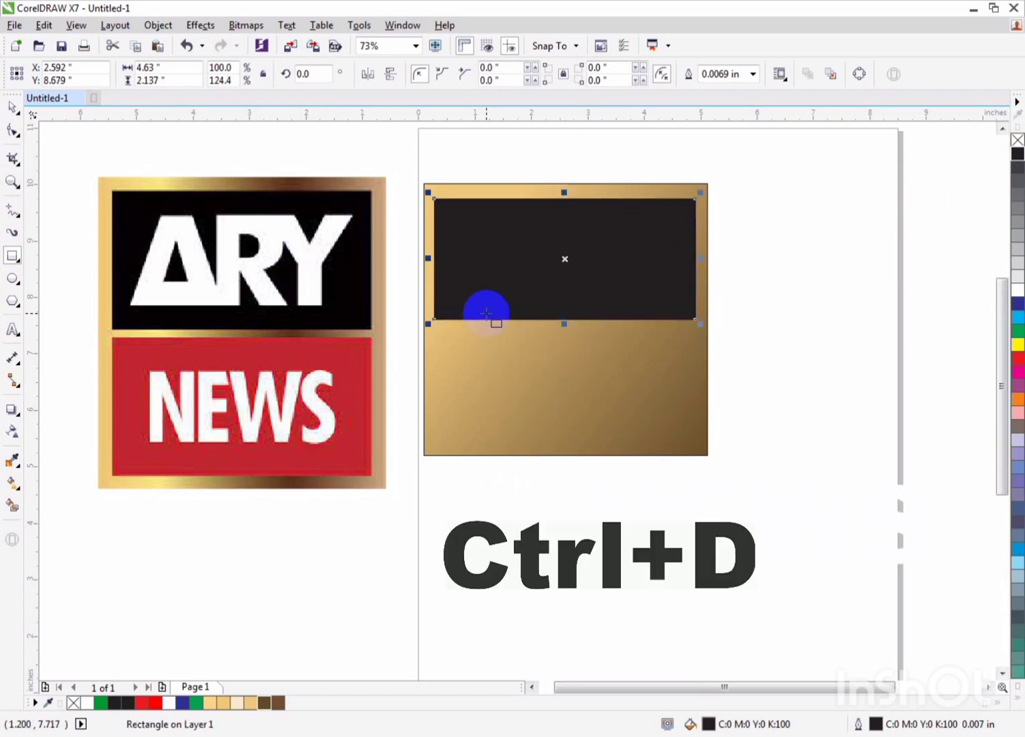
pyautogui.moveTo(552, 315); pyautogui.dragTo(565, 387)
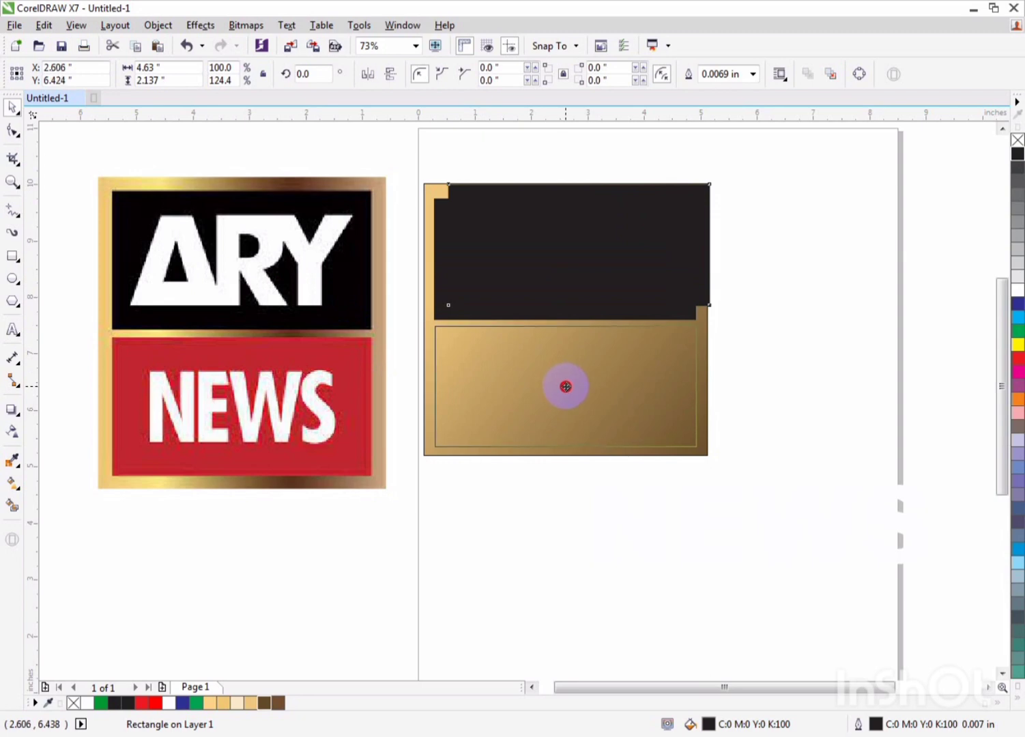
pyautogui.moveTo(565, 387); pyautogui.dragTo(565, 387)
pyautogui.click(577, 455)
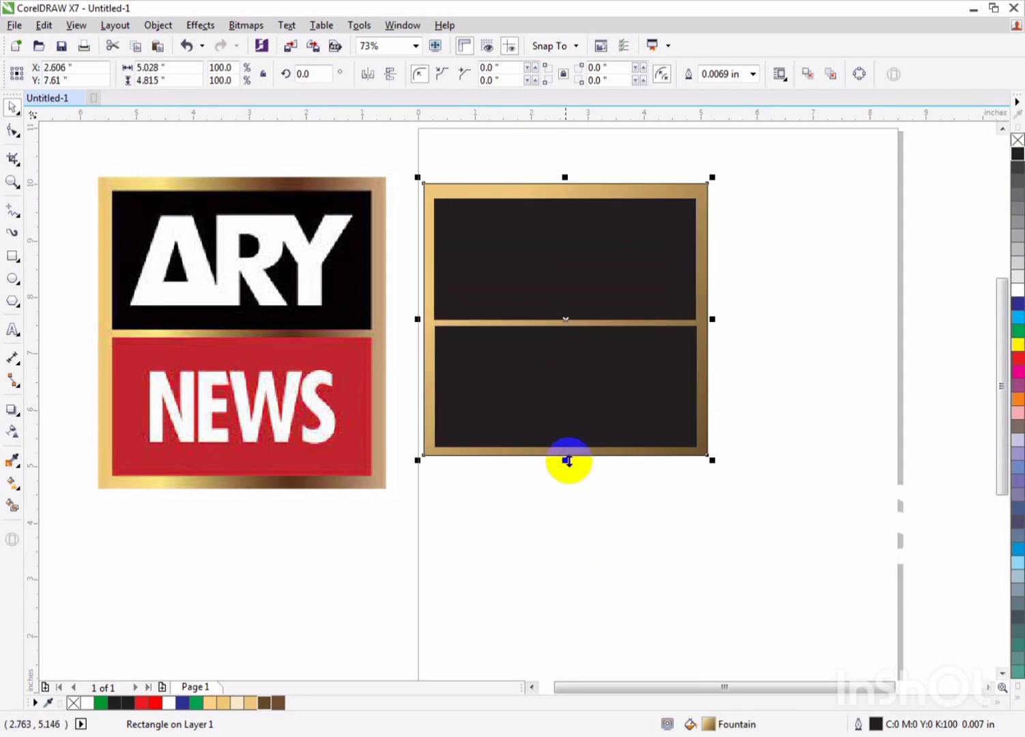
pyautogui.moveTo(565, 463); pyautogui.dragTo(566, 472)
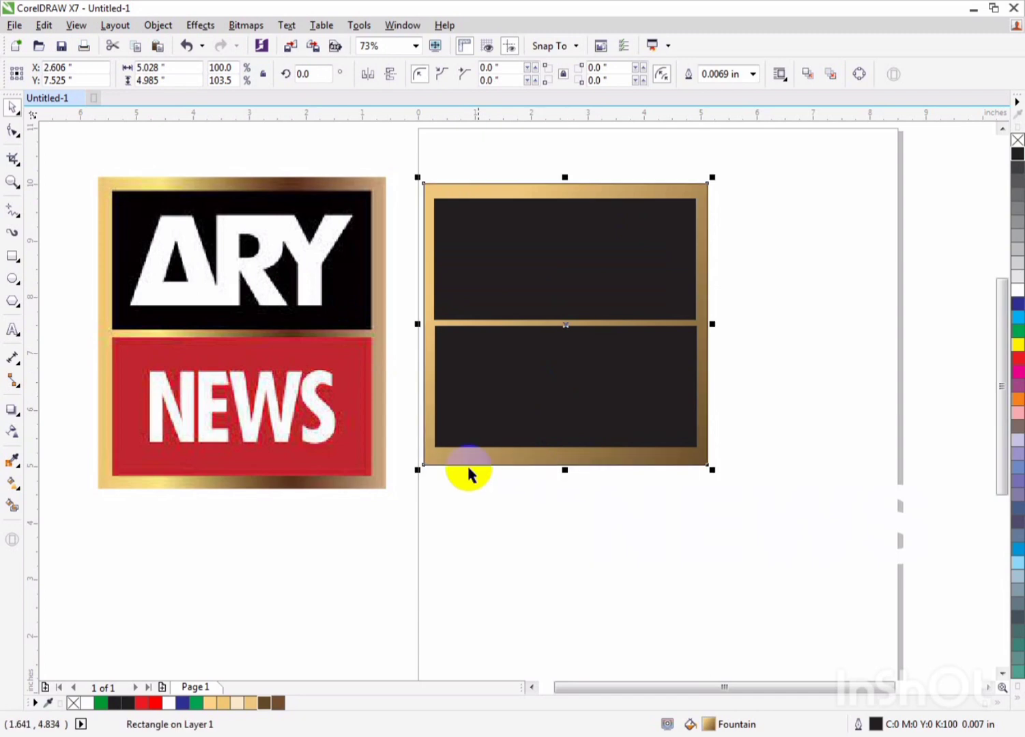
# Step: Align the lower rectangle beneath the upper one, leaving a thin gold gap, and fill it red
pyautogui.click(547, 424)
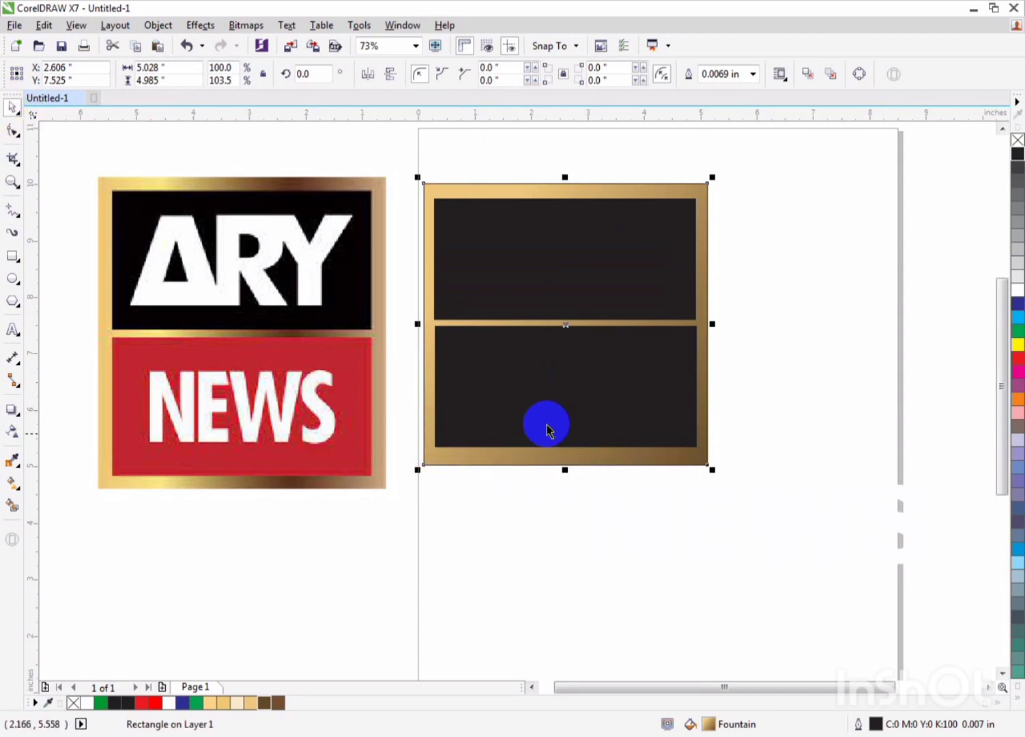
pyautogui.moveTo(550, 426); pyautogui.dragTo(553, 429)
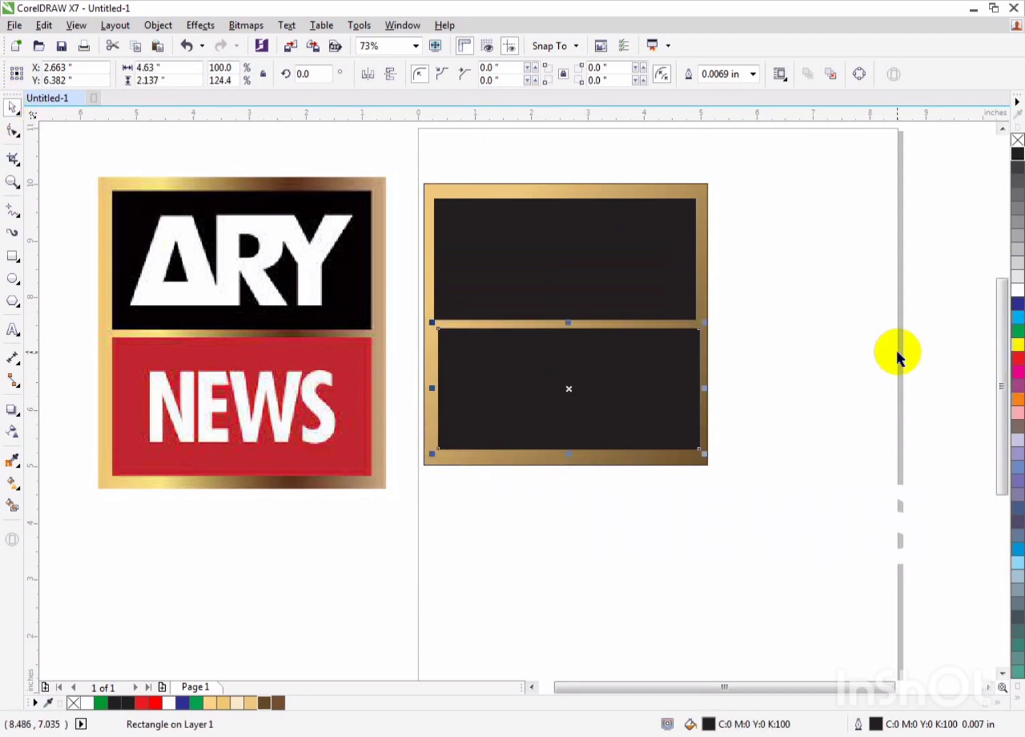
pyautogui.moveTo(641, 414); pyautogui.dragTo(642, 415)
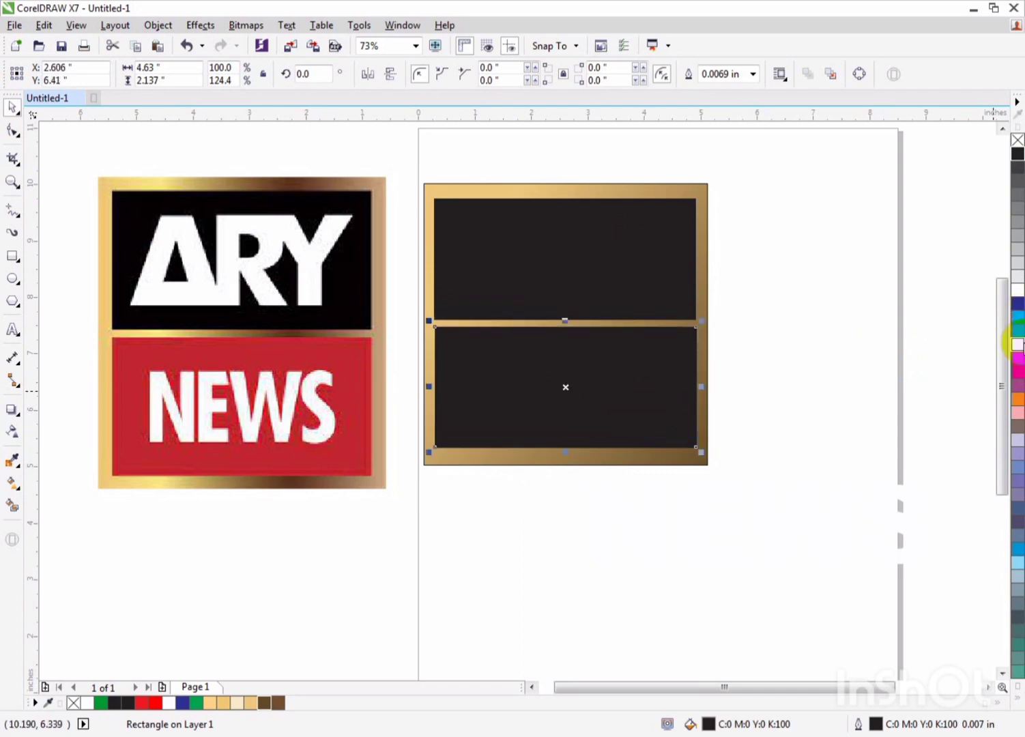
pyautogui.click(1017, 360)
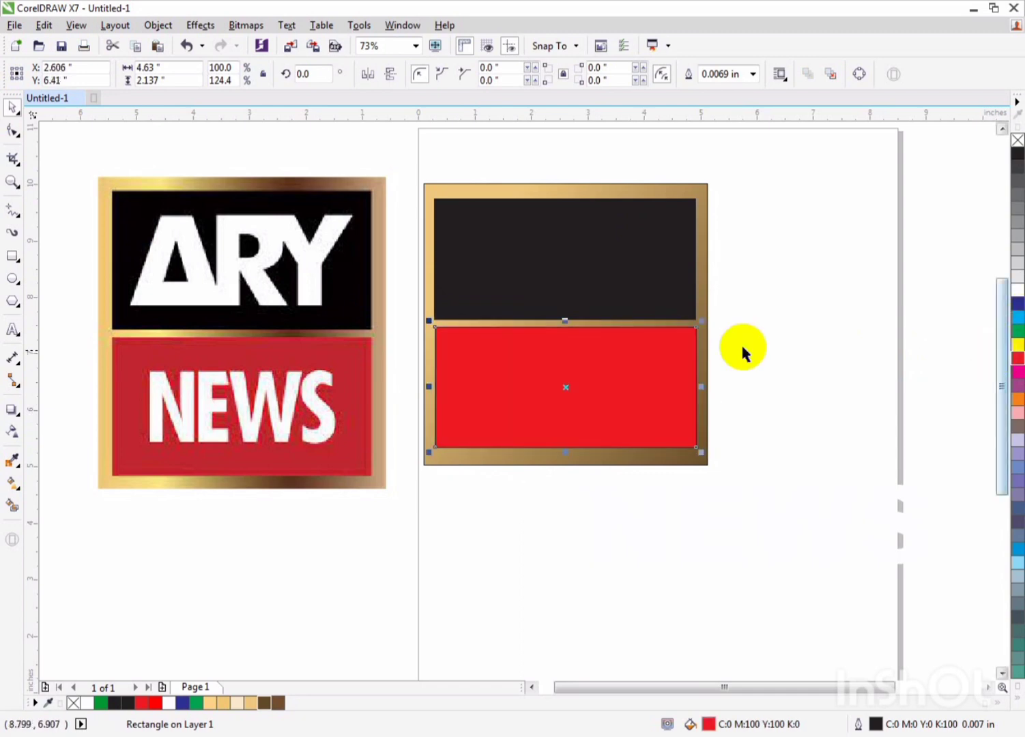
pyautogui.click(225, 162)
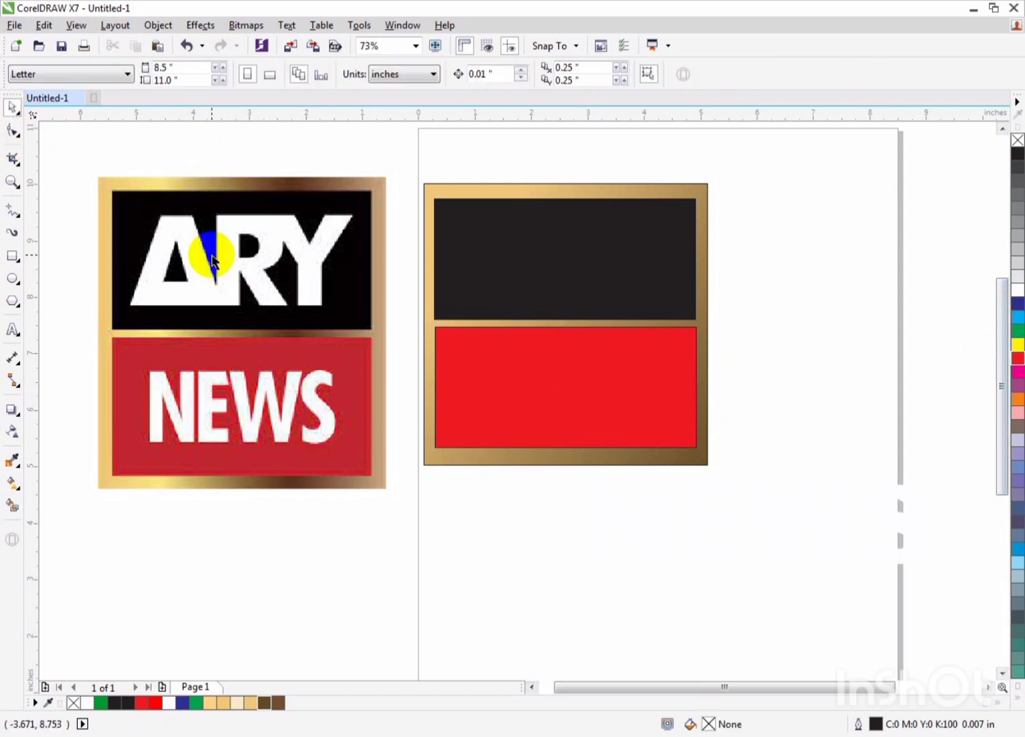
# Step: Draw a rectangle about 1.75 by 2.22 inches below the gold square and convert it to curves
pyautogui.click(13, 332)
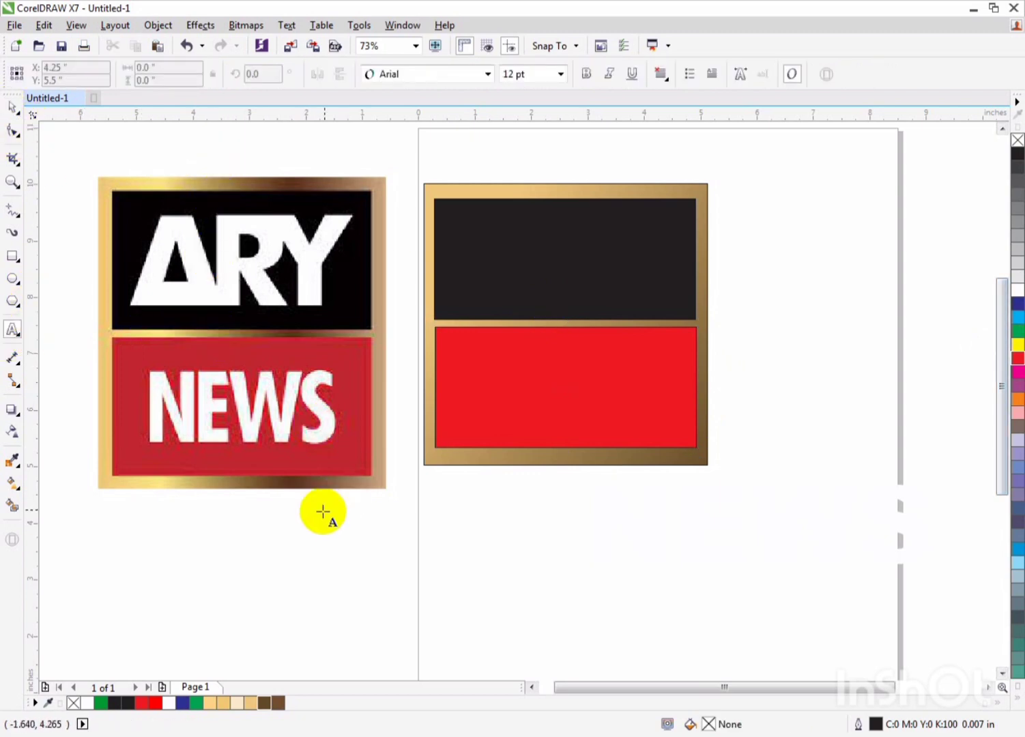
pyautogui.click(11, 258)
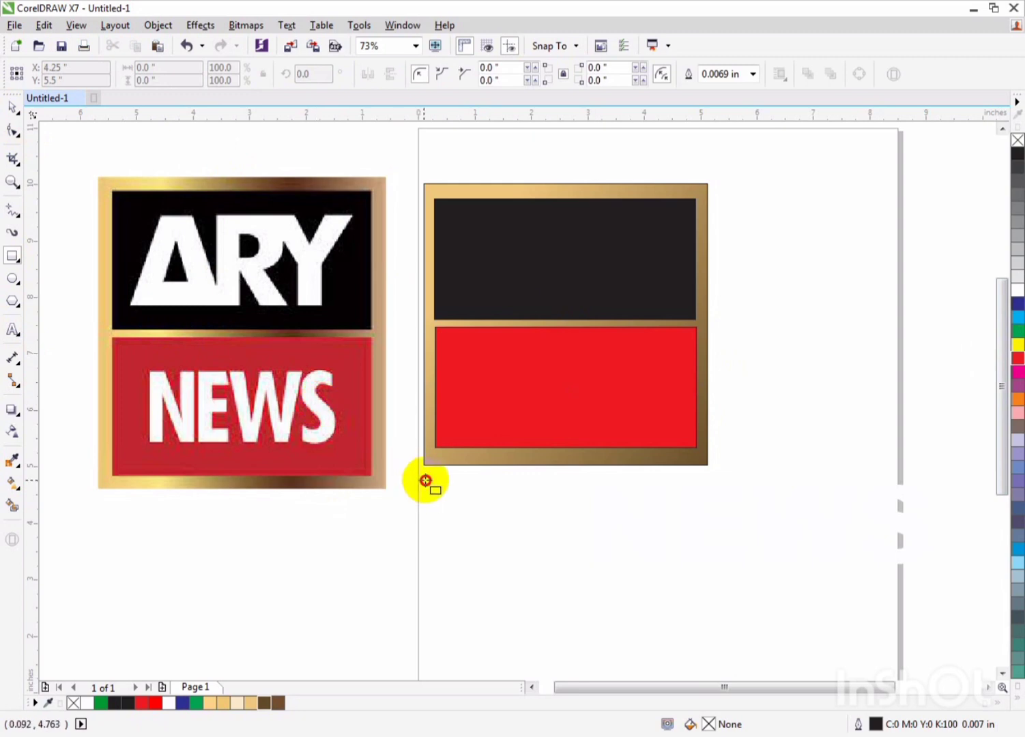
pyautogui.moveTo(424, 480); pyautogui.dragTo(522, 605)
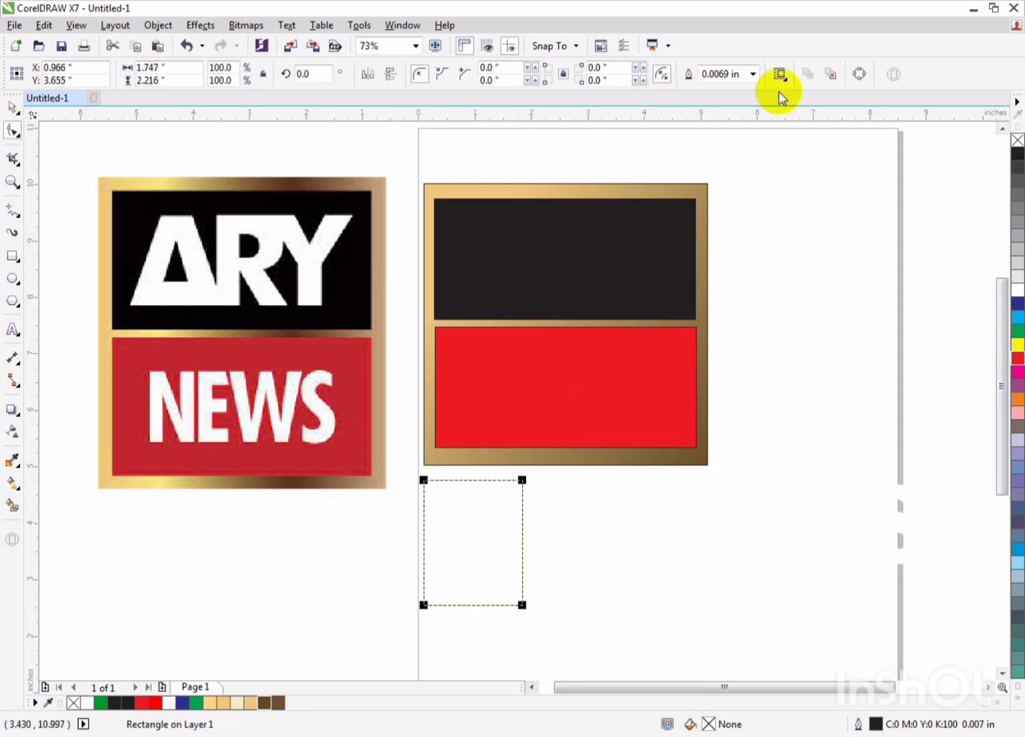
pyautogui.click(859, 74)
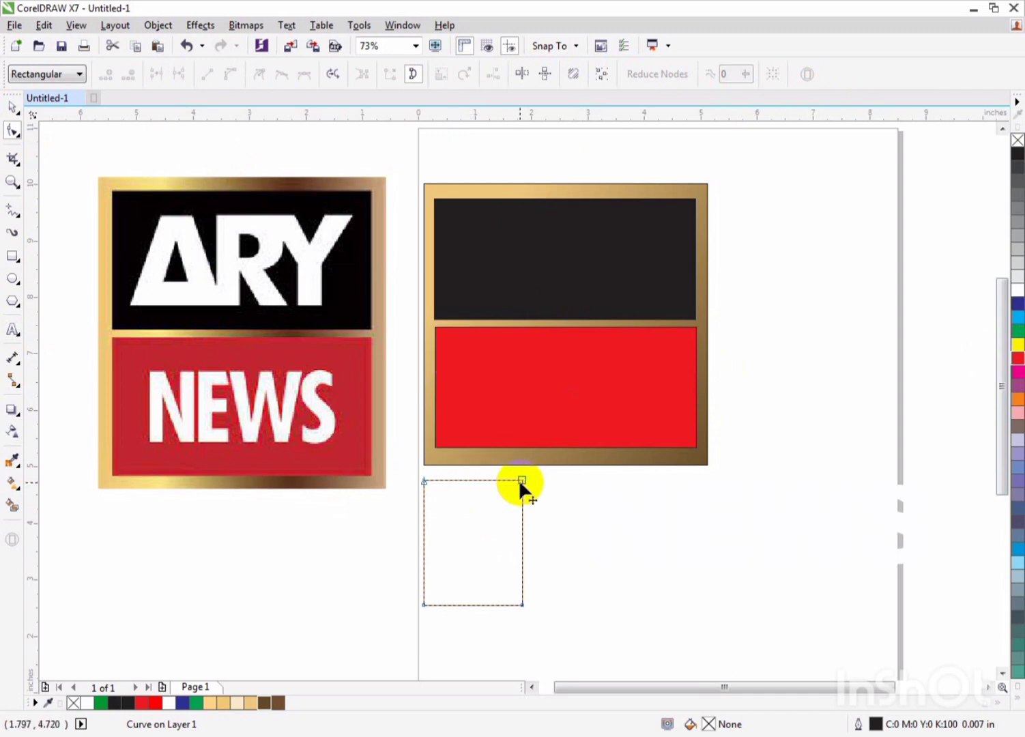
# Step: Move the new shape's top nodes inward and bottom nodes outward to form a trapezoid about 2.12 by 2.26 inches for the letter A
pyautogui.moveTo(521, 480); pyautogui.dragTo(486, 480)
pyautogui.moveTo(424, 481); pyautogui.dragTo(454, 481)
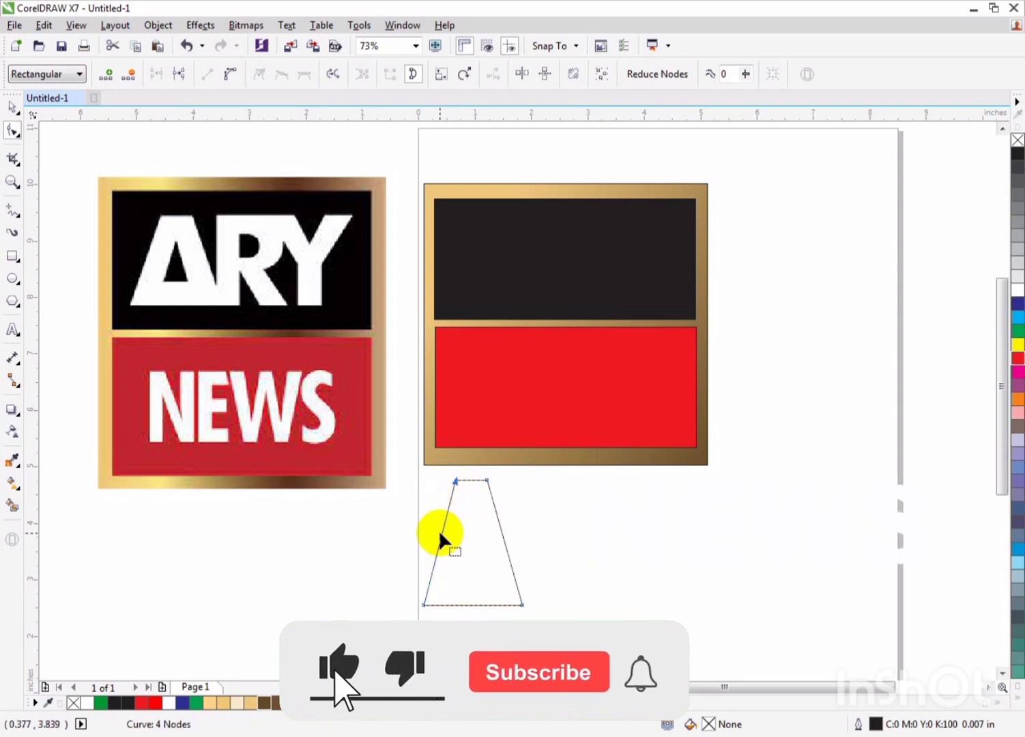
pyautogui.moveTo(424, 605); pyautogui.dragTo(411, 605)
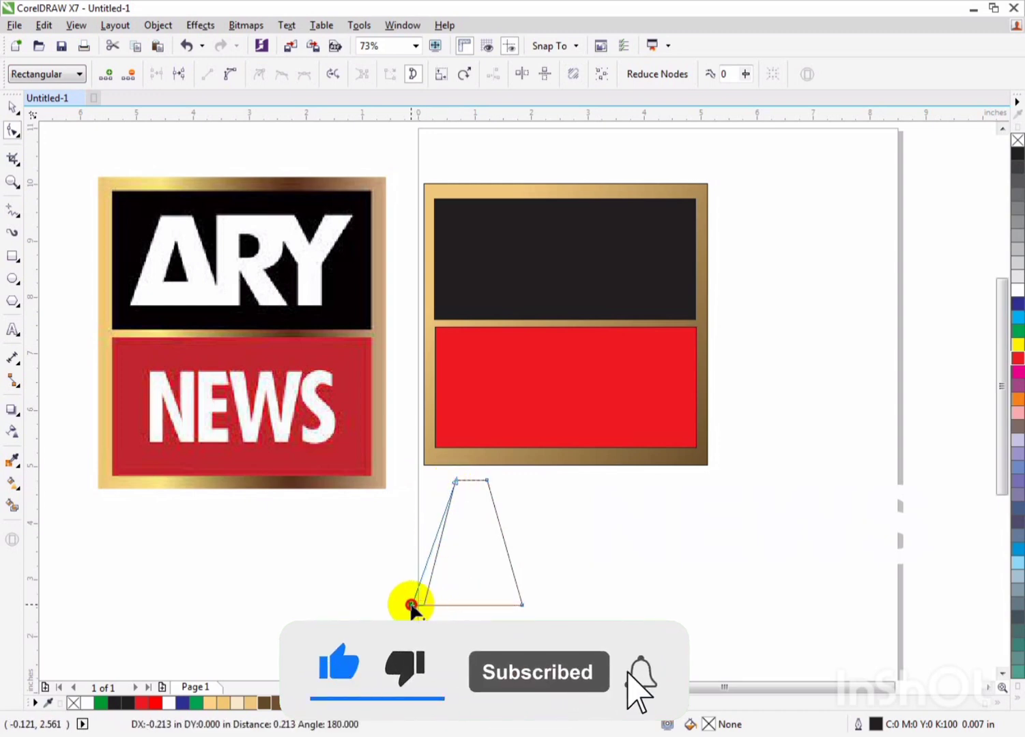
pyautogui.moveTo(523, 605); pyautogui.dragTo(531, 607)
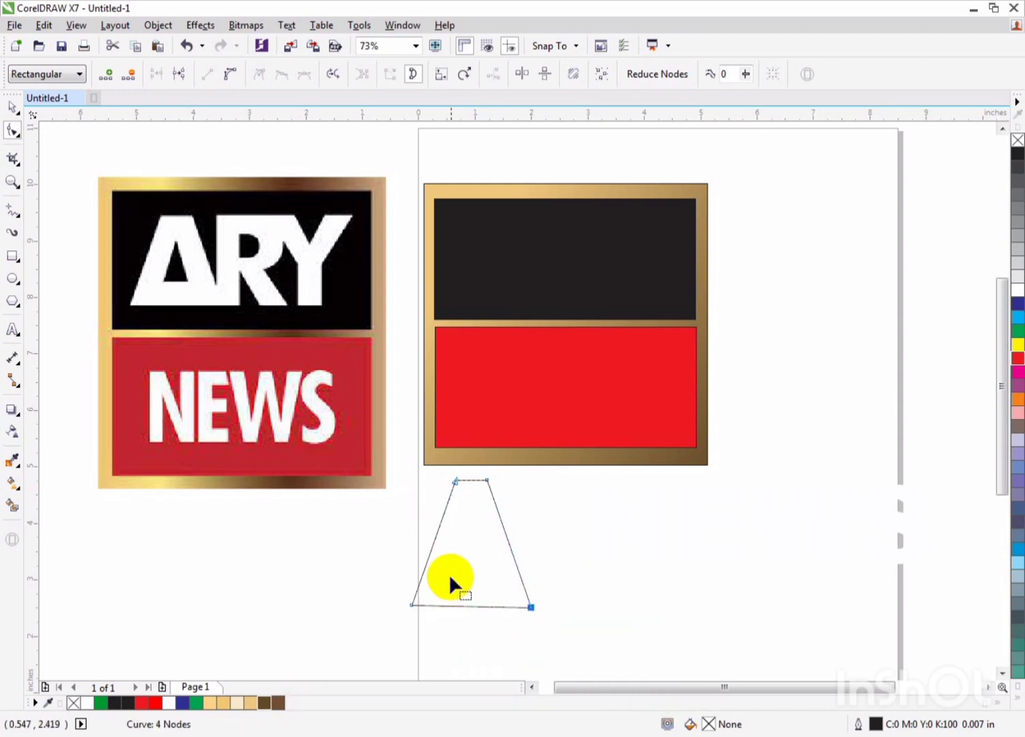
# Step: Duplicate the trapezoid and scale the copy to about 31.5% around its centre
pyautogui.click(12, 109)
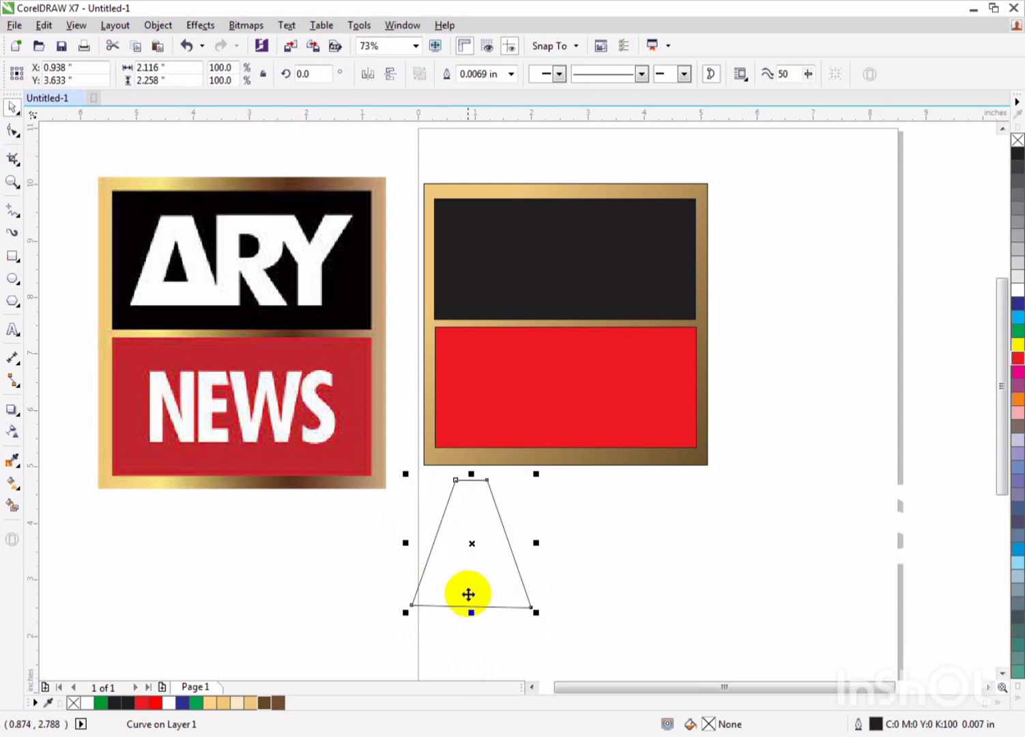
pyautogui.hotkey('ctrl', 'd')
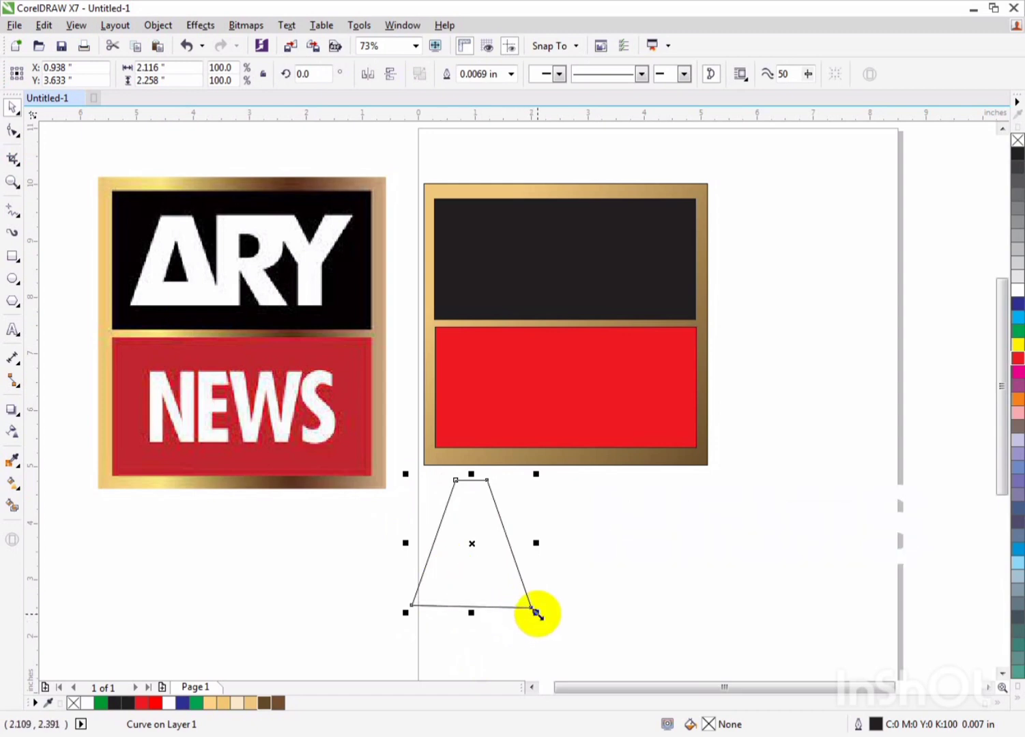
pyautogui.moveTo(535, 613); pyautogui.dragTo(496, 585)
# Step: Bring the small inner trapezoid's two top nodes together so that it becomes a pointed triangle
pyautogui.click(14, 131)
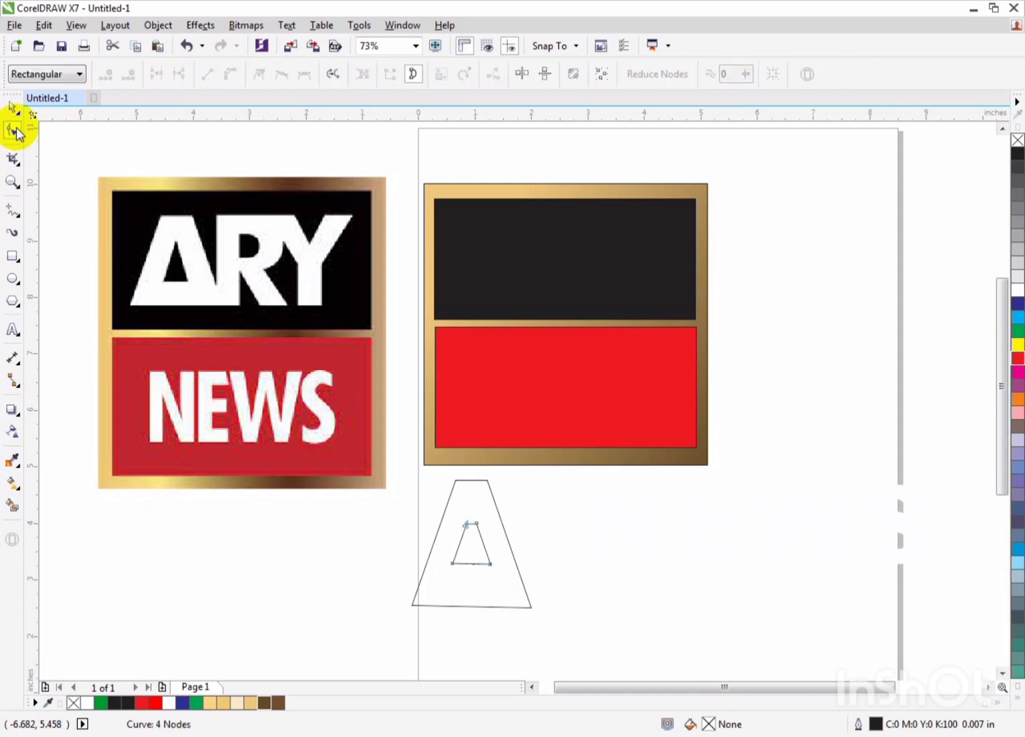
pyautogui.moveTo(476, 524); pyautogui.dragTo(470, 516)
pyautogui.scroll(2, 469, 526)
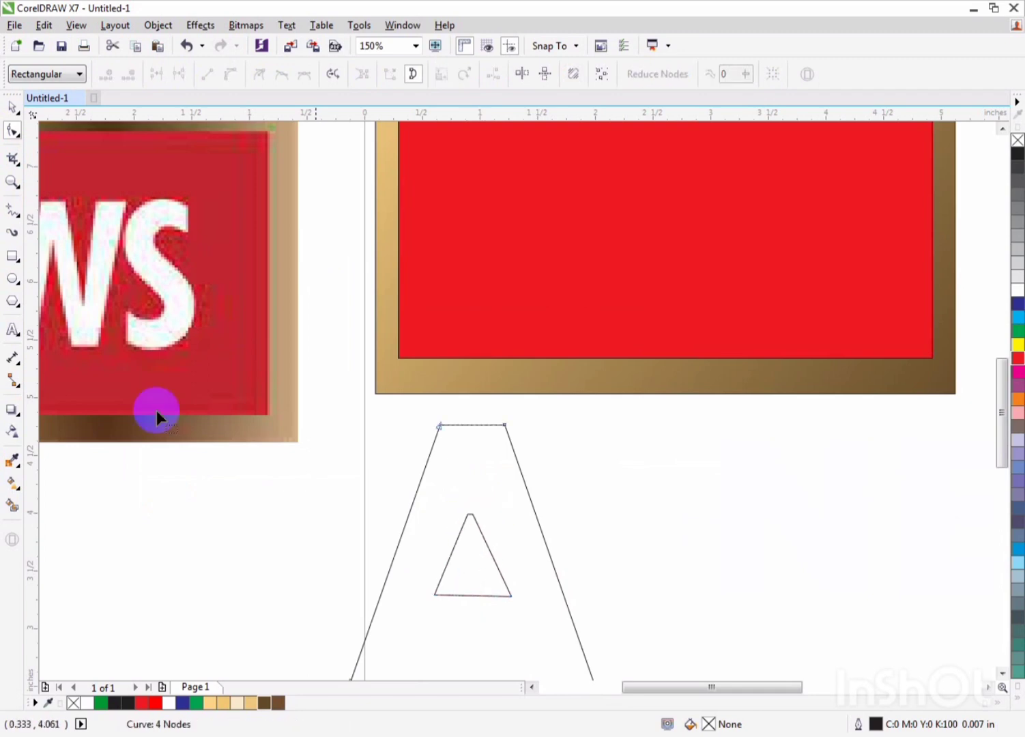
pyautogui.click(11, 183)
pyautogui.click(444, 458)
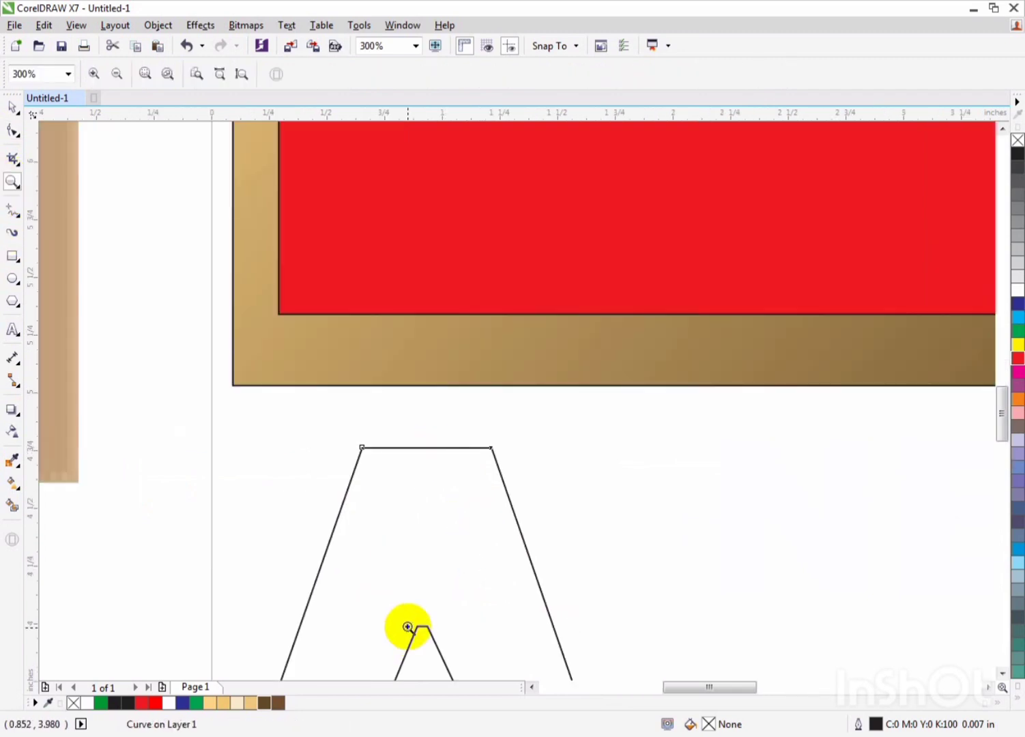
pyautogui.moveTo(412, 617); pyautogui.dragTo(437, 651)
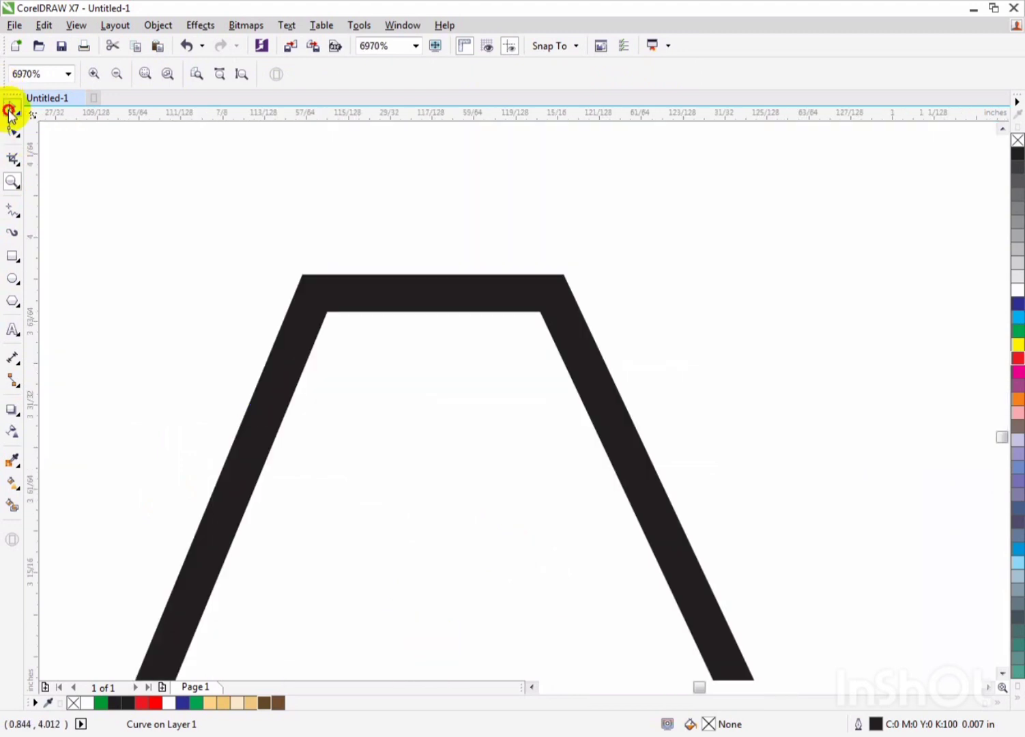
pyautogui.click(11, 109)
pyautogui.moveTo(315, 293); pyautogui.dragTo(549, 293)
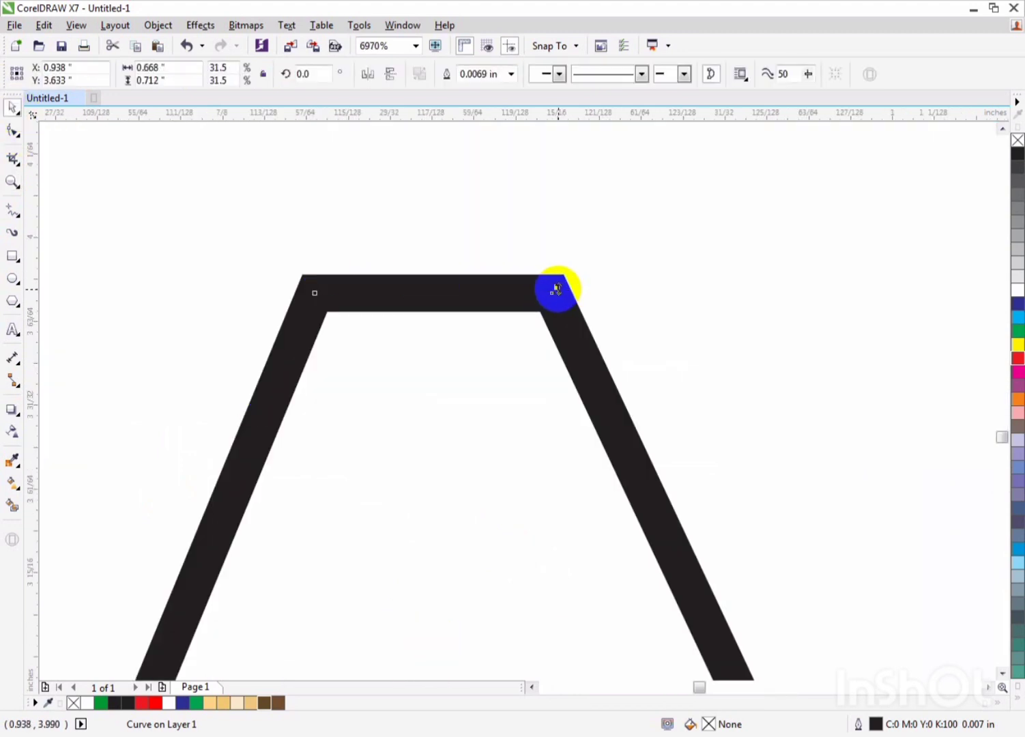
pyautogui.click(4, 157)
pyautogui.click(12, 133)
pyautogui.moveTo(396, 279); pyautogui.dragTo(466, 294)
pyautogui.moveTo(316, 299); pyautogui.dragTo(424, 335)
pyautogui.scroll(-6, 356, 478)
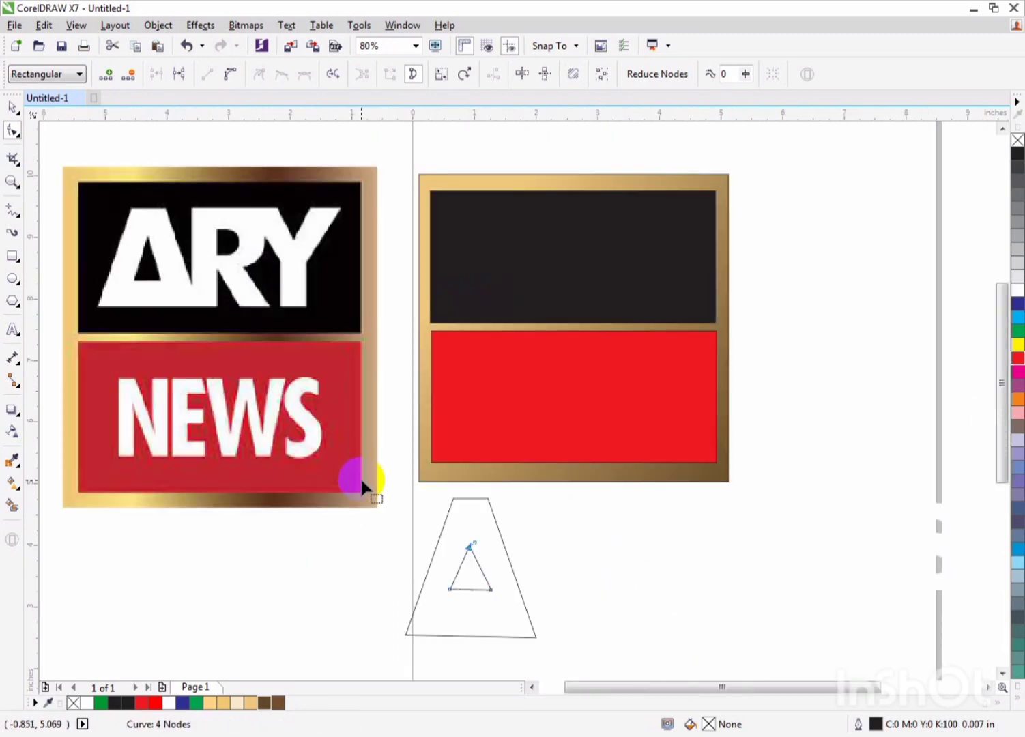
# Step: Fill the outer trapezoid of the A white and its inner triangle black
pyautogui.click(12, 106)
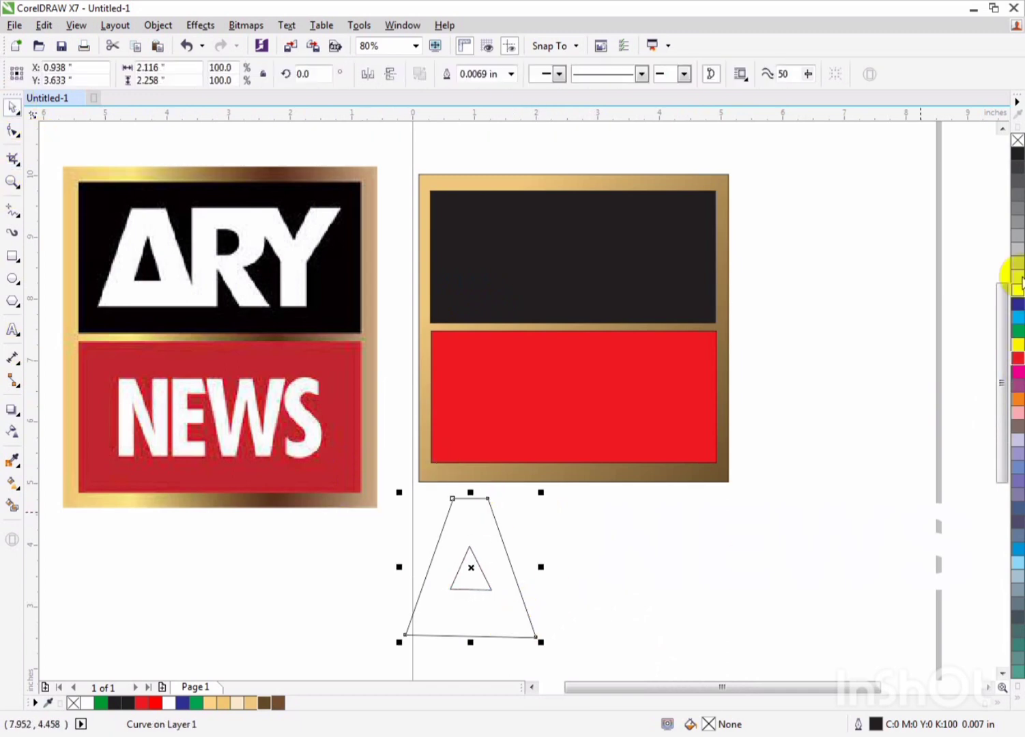
pyautogui.click(458, 589)
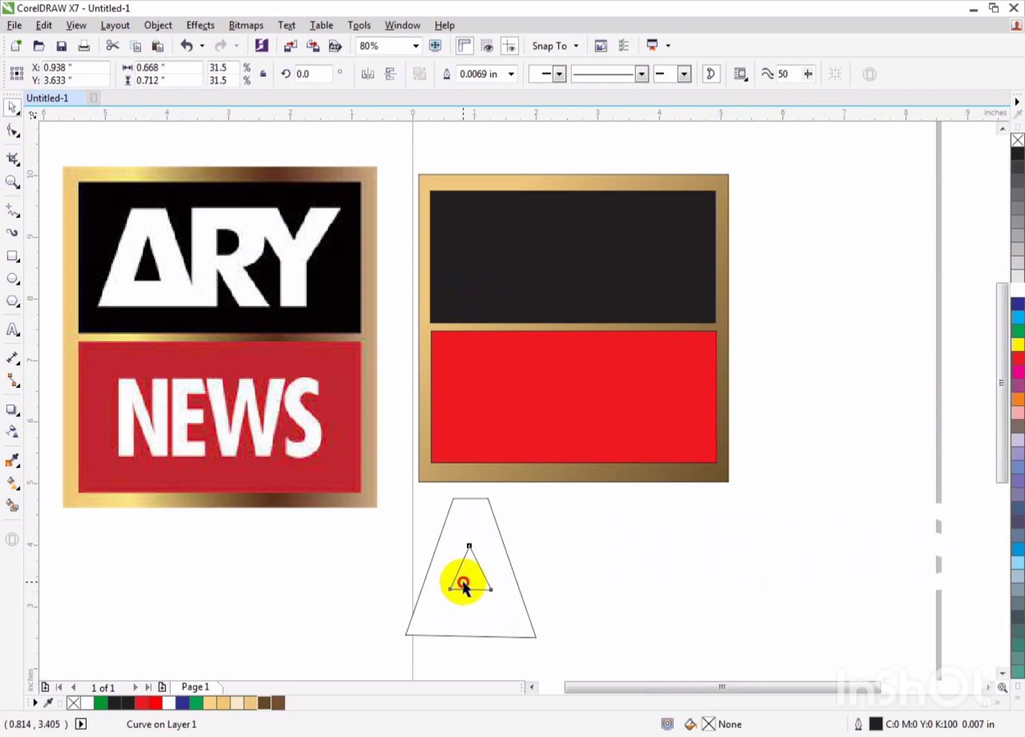
pyautogui.click(1017, 157)
# Step: Group the A's two shapes, scale the group to about 62.4%, and place it near the left side of the black panel
pyautogui.moveTo(562, 651); pyautogui.dragTo(387, 479)
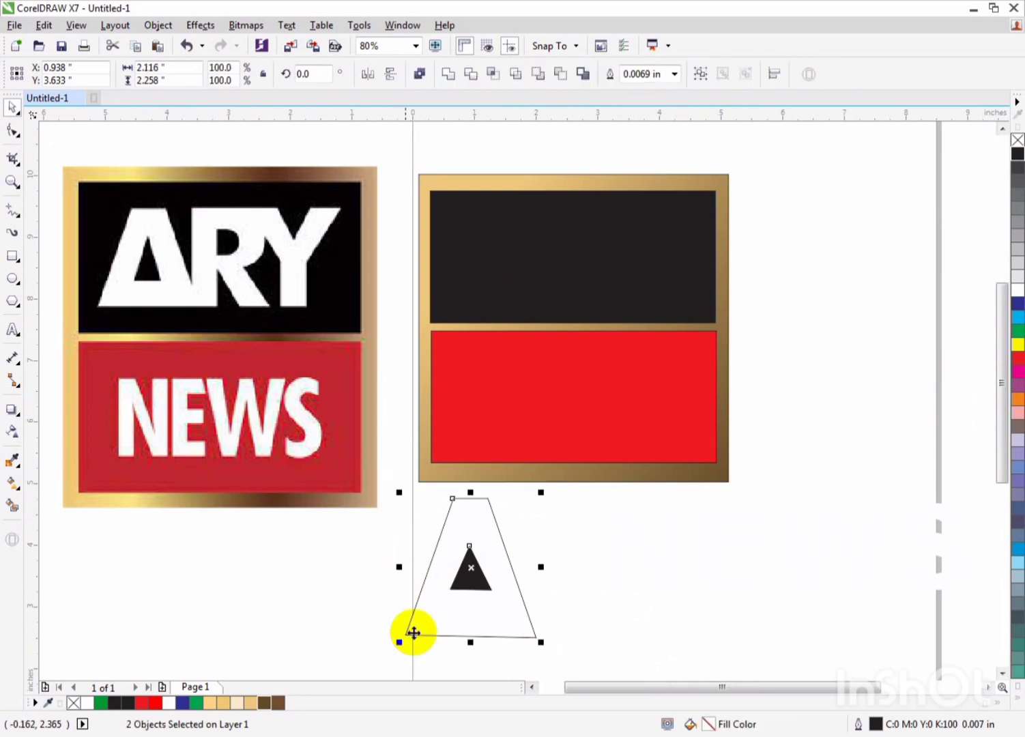
pyautogui.rightClick(430, 595)
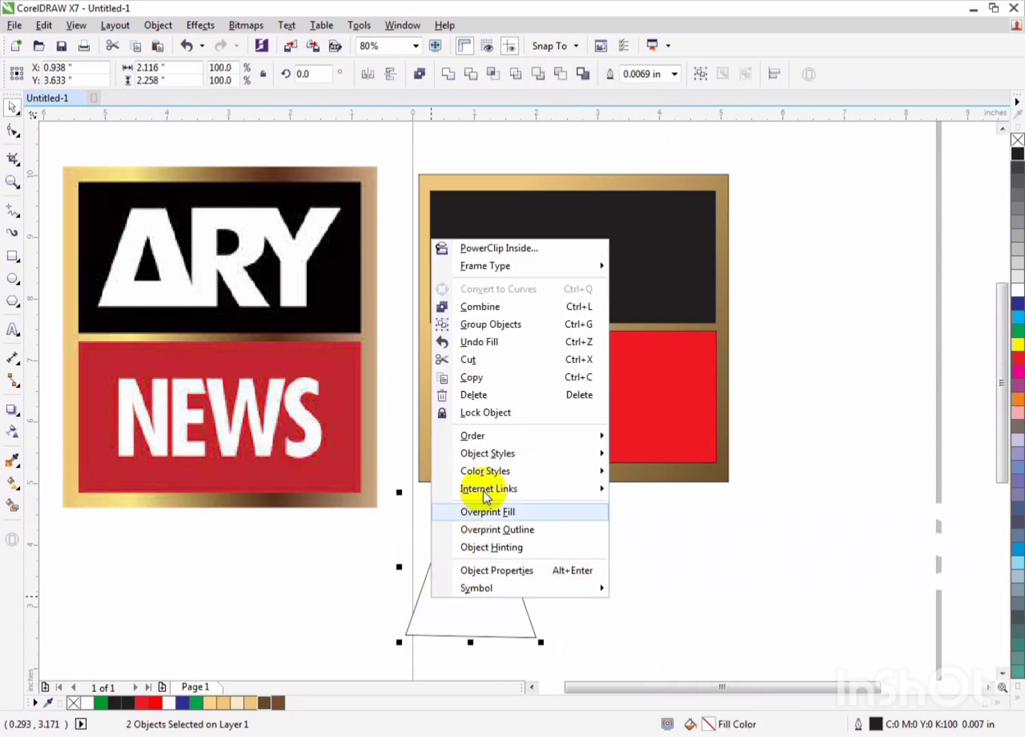
pyautogui.click(525, 325)
pyautogui.moveTo(540, 643); pyautogui.dragTo(531, 302)
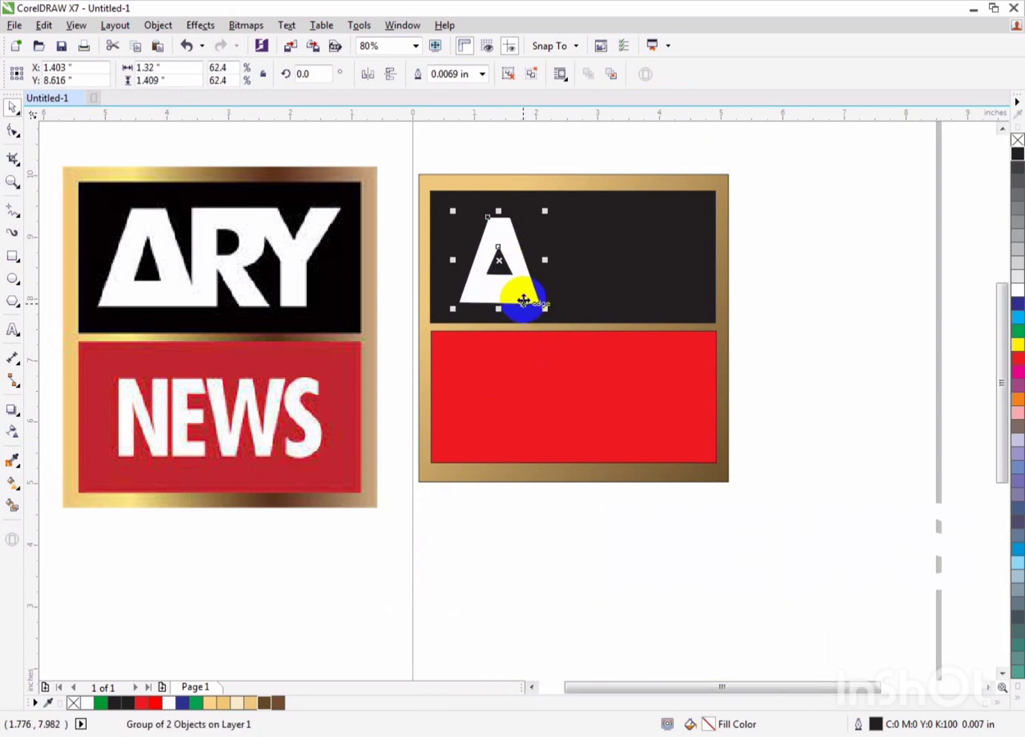
# Step: Add the artistic text RY over the reference image and enlarge it to about 329 pt
pyautogui.click(13, 329)
pyautogui.click(240, 331)
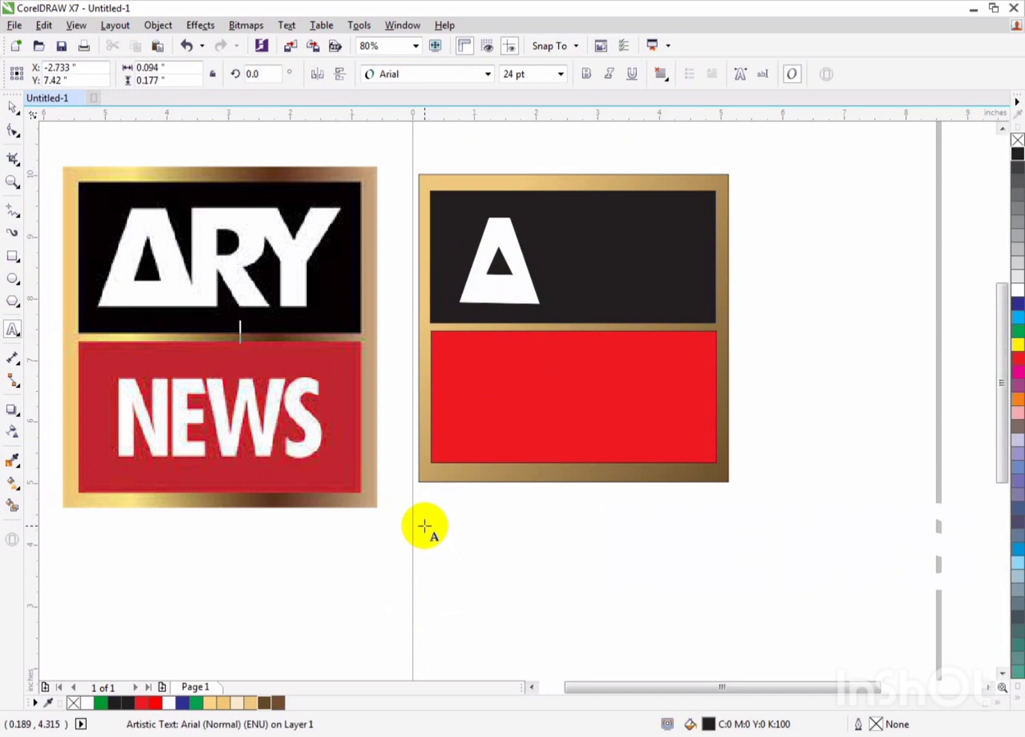
pyautogui.write('RY')
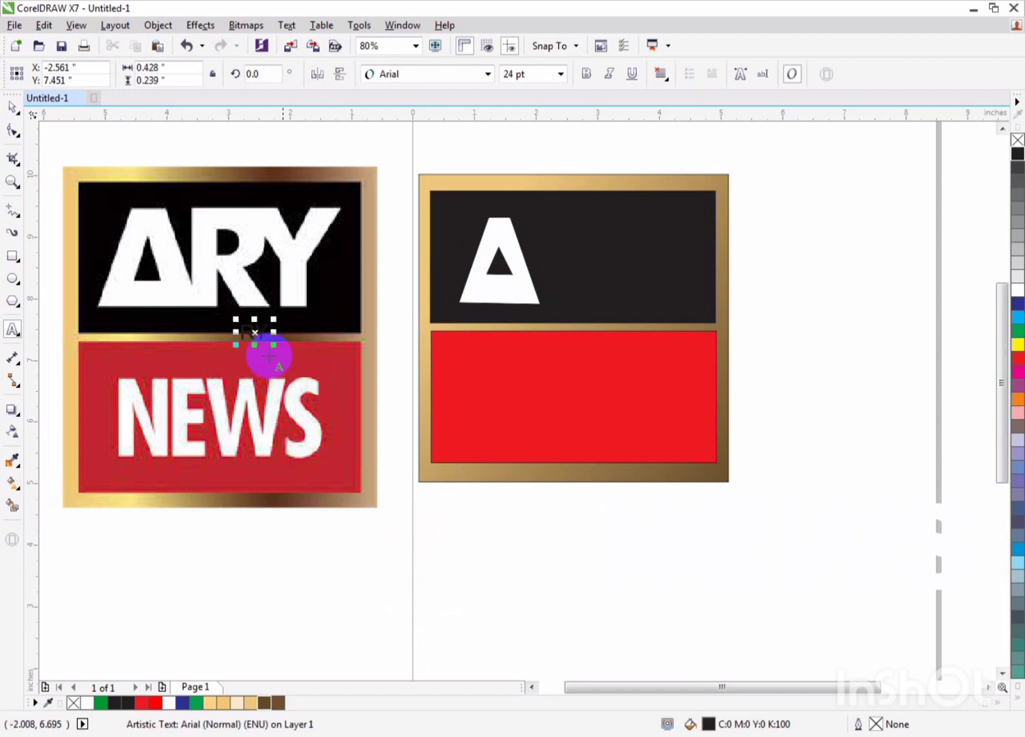
pyautogui.moveTo(283, 350); pyautogui.dragTo(612, 588)
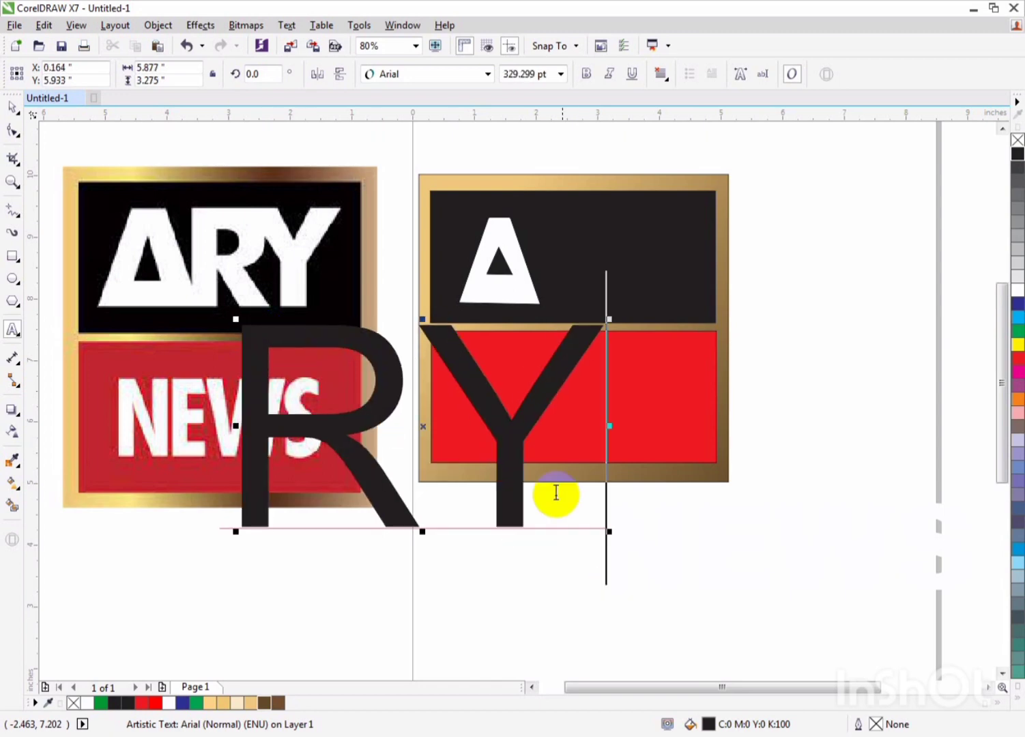
# Step: Set the font of the RY text to Arial Black
pyautogui.moveTo(556, 492); pyautogui.dragTo(161, 433)
pyautogui.click(389, 74)
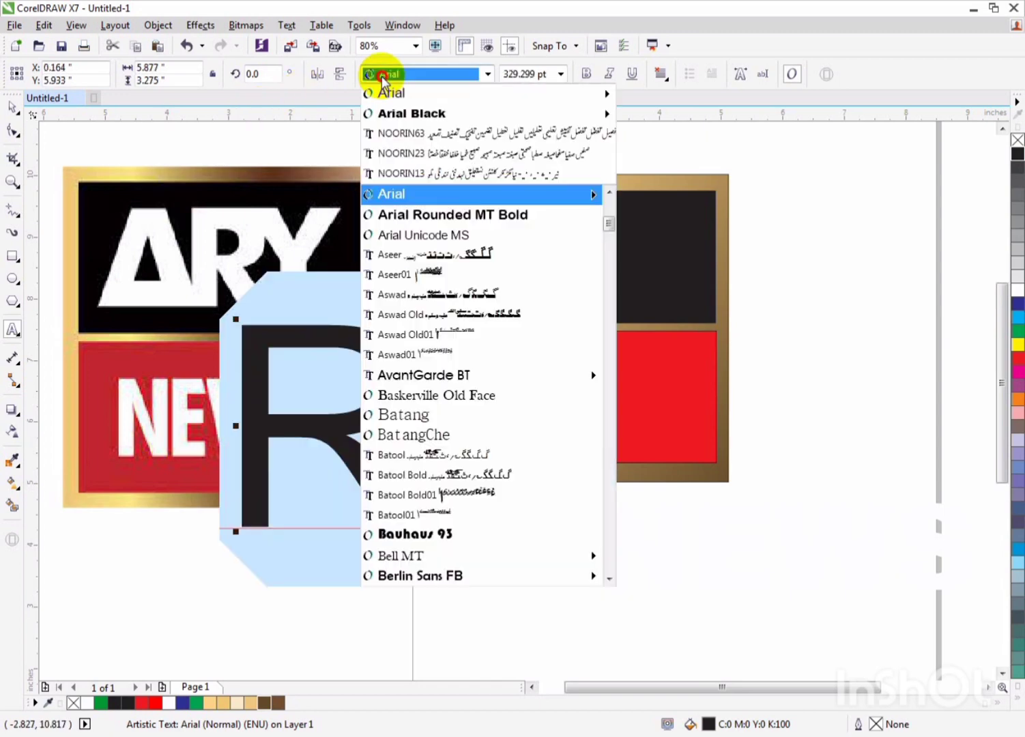
pyautogui.click(389, 109)
pyautogui.click(13, 109)
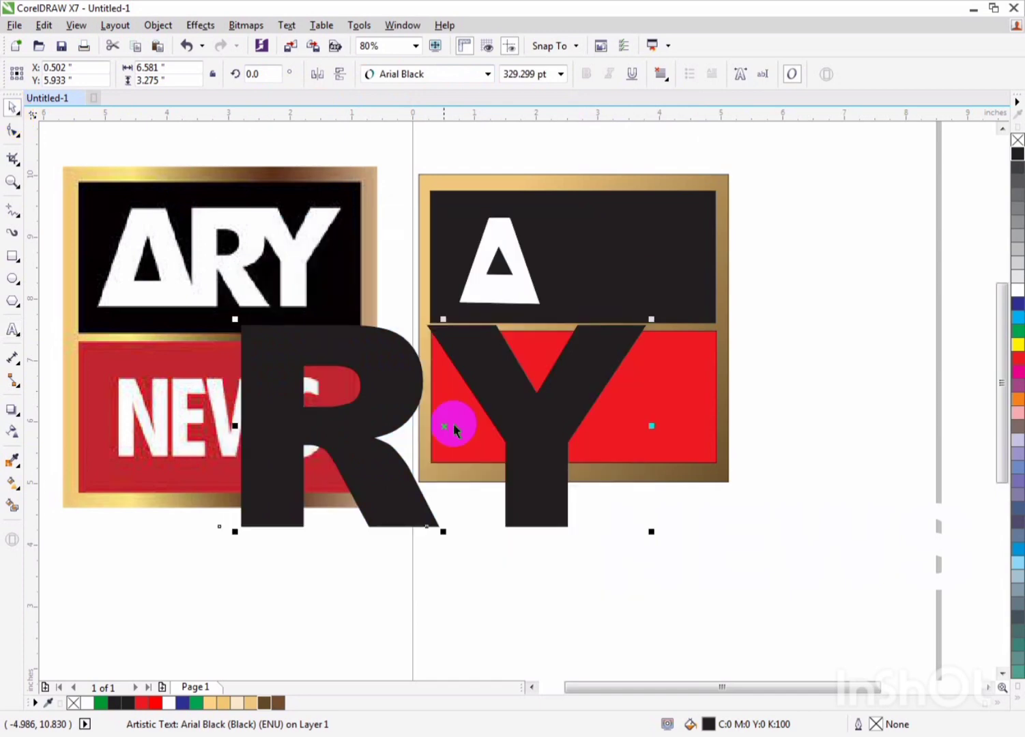
# Step: Move the RY text lower on the page and break it apart, shifting the Y so that it overlaps the R's edge
pyautogui.rightClick(512, 456)
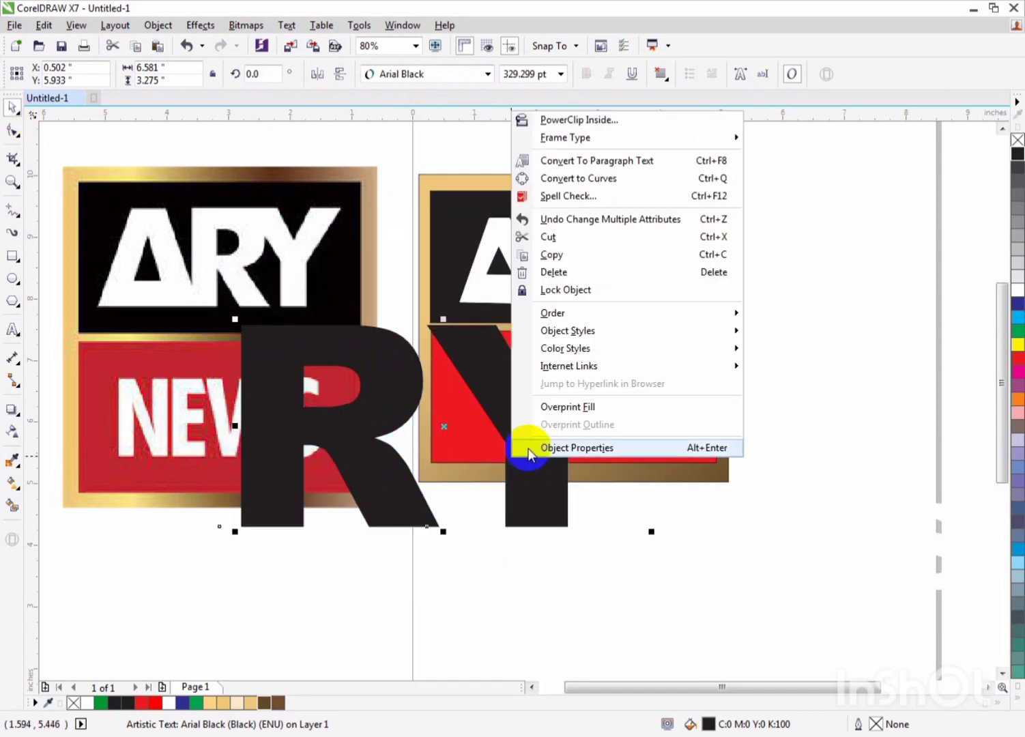
pyautogui.click(526, 500)
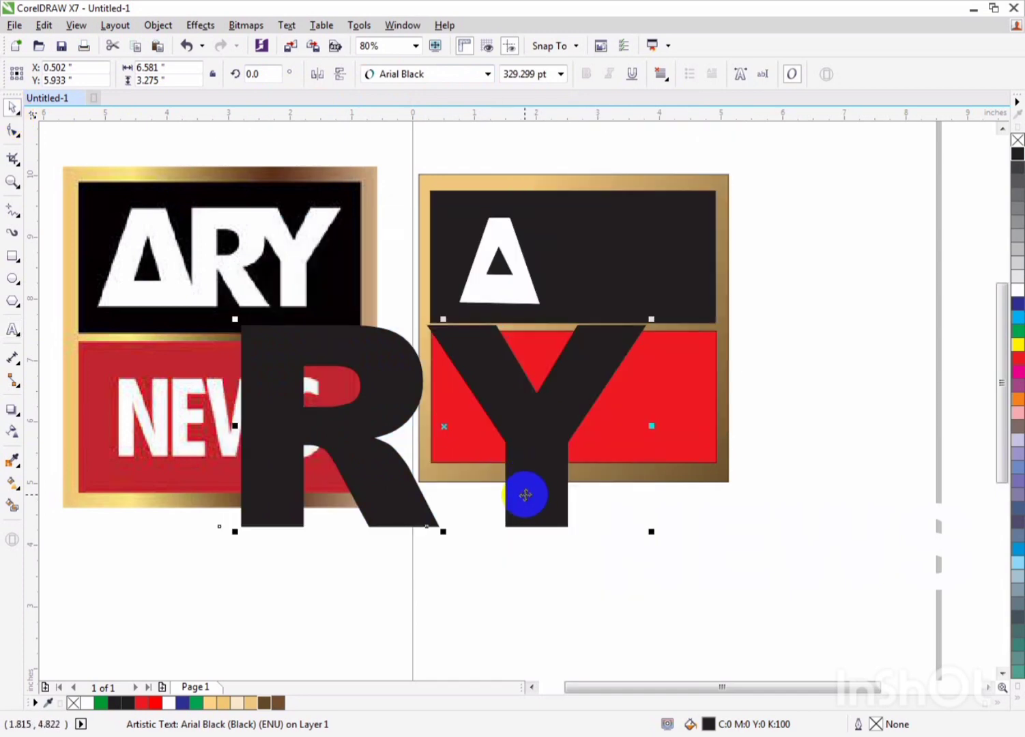
pyautogui.moveTo(524, 491); pyautogui.dragTo(517, 566)
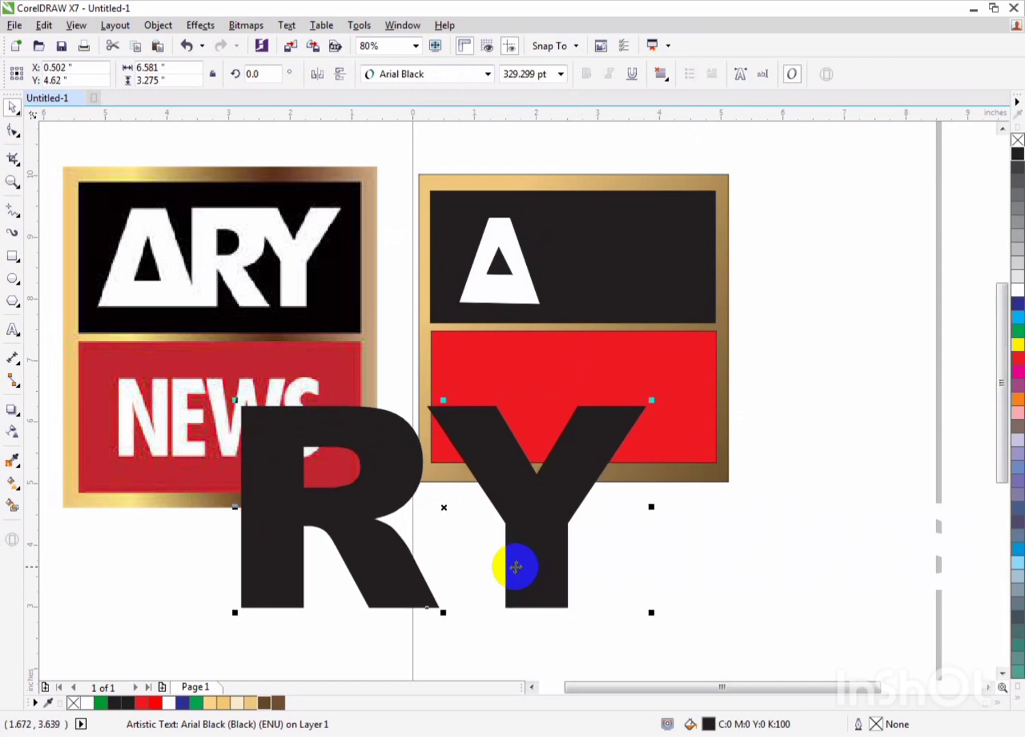
pyautogui.hotkey('ctrl', 'k')
pyautogui.click(591, 562)
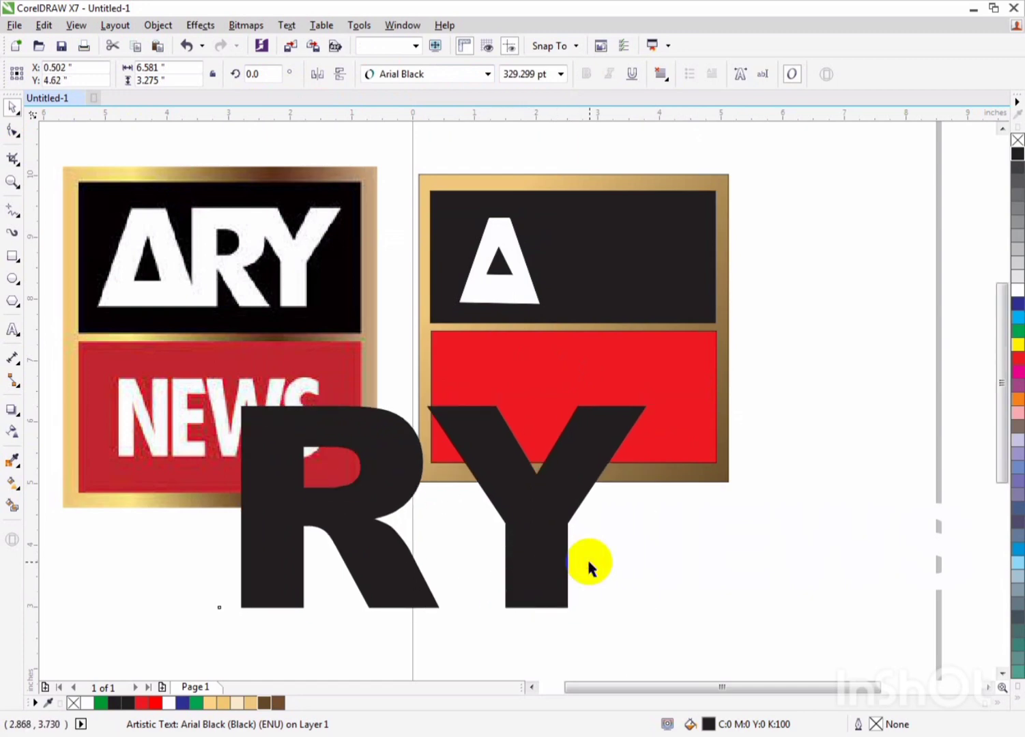
pyautogui.click(534, 537)
pyautogui.moveTo(534, 538); pyautogui.dragTo(503, 544)
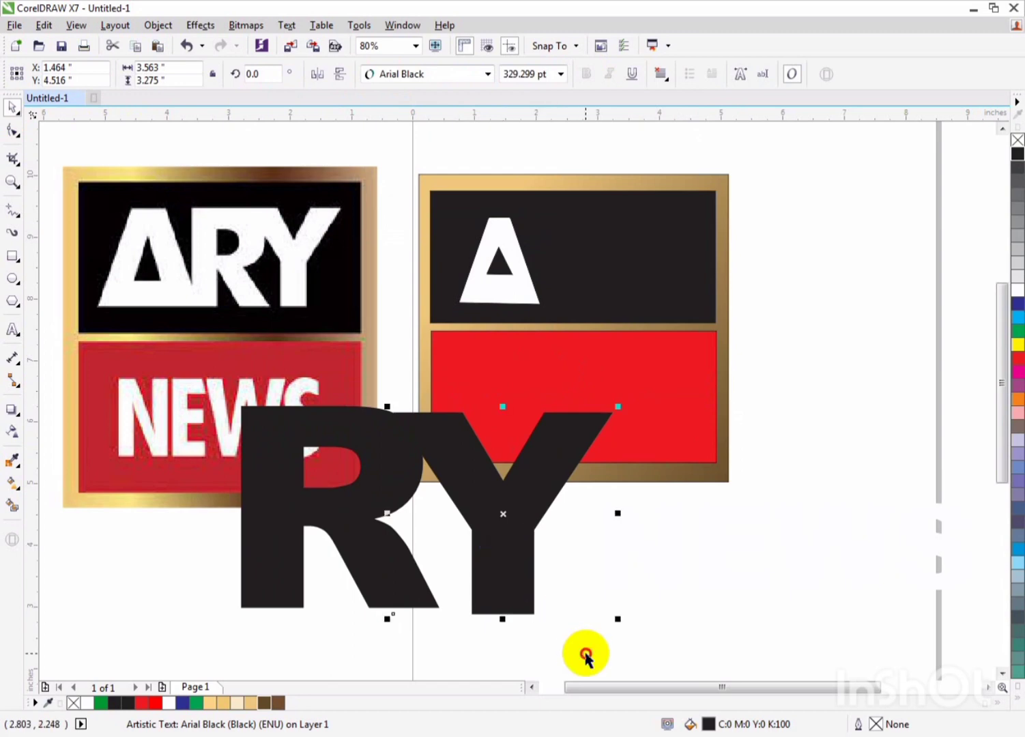
# Step: Group the separate R and Y letters
pyautogui.moveTo(585, 656); pyautogui.dragTo(142, 348)
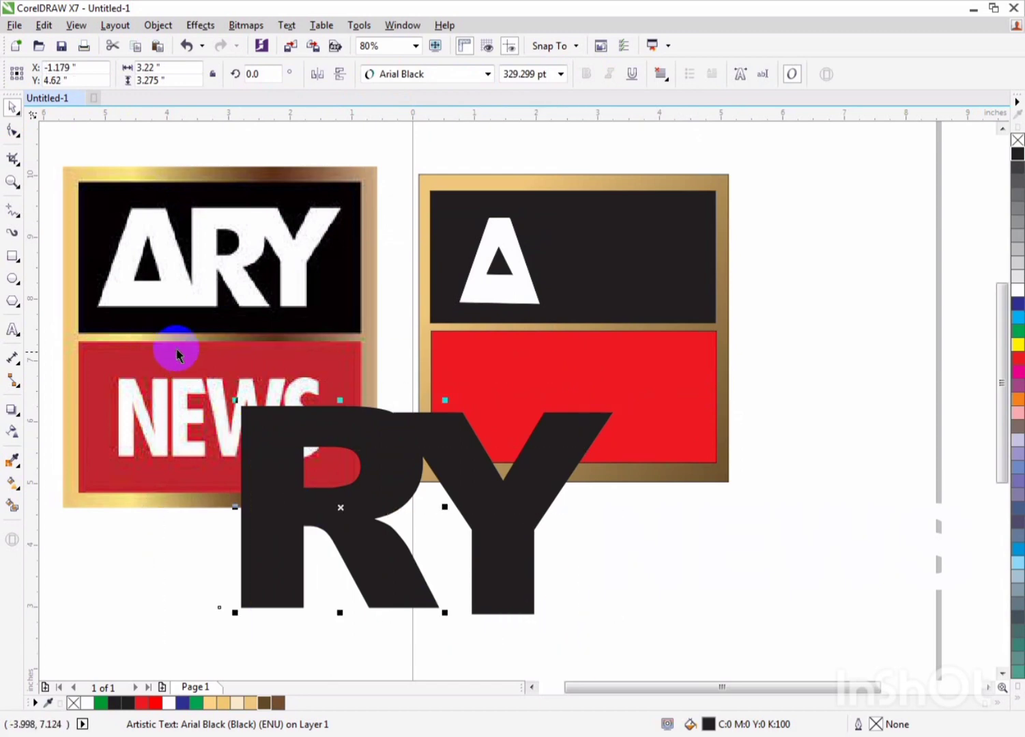
pyautogui.rightClick(254, 435)
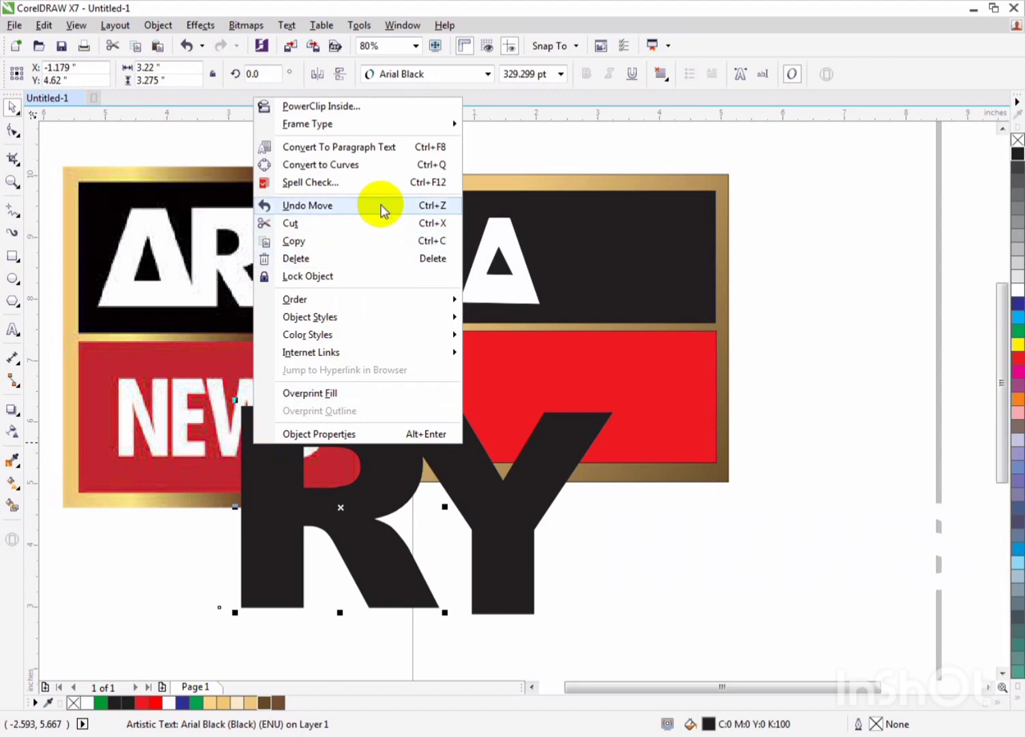
pyautogui.click(516, 486)
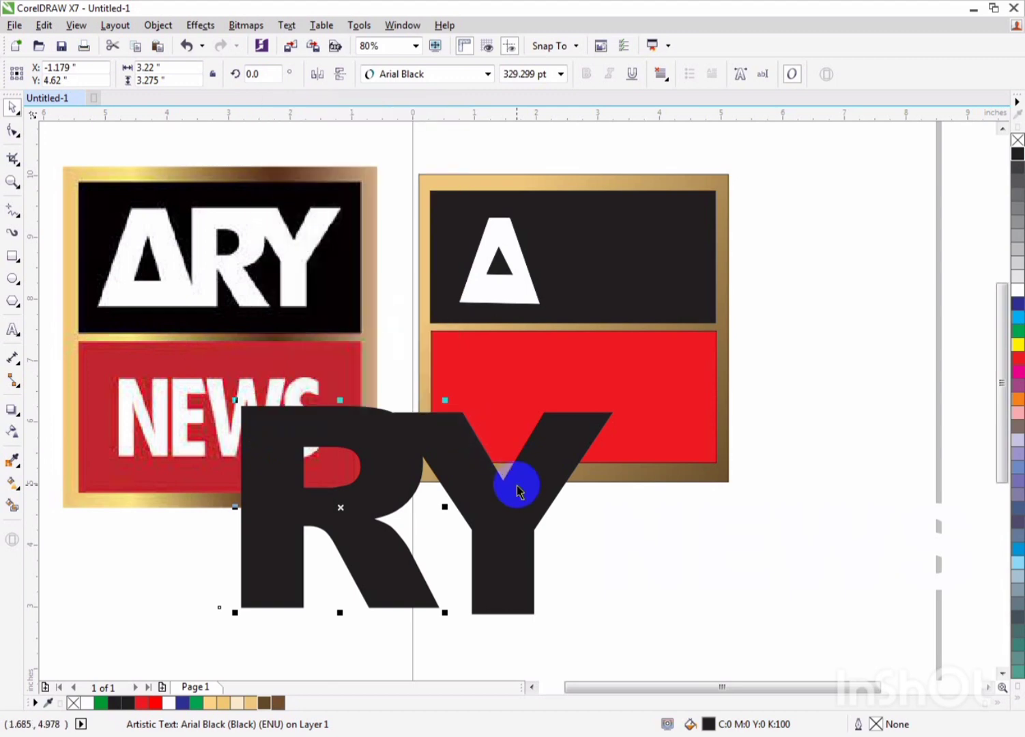
pyautogui.keyDown('shift'); pyautogui.click(506, 528); pyautogui.keyUp('shift')
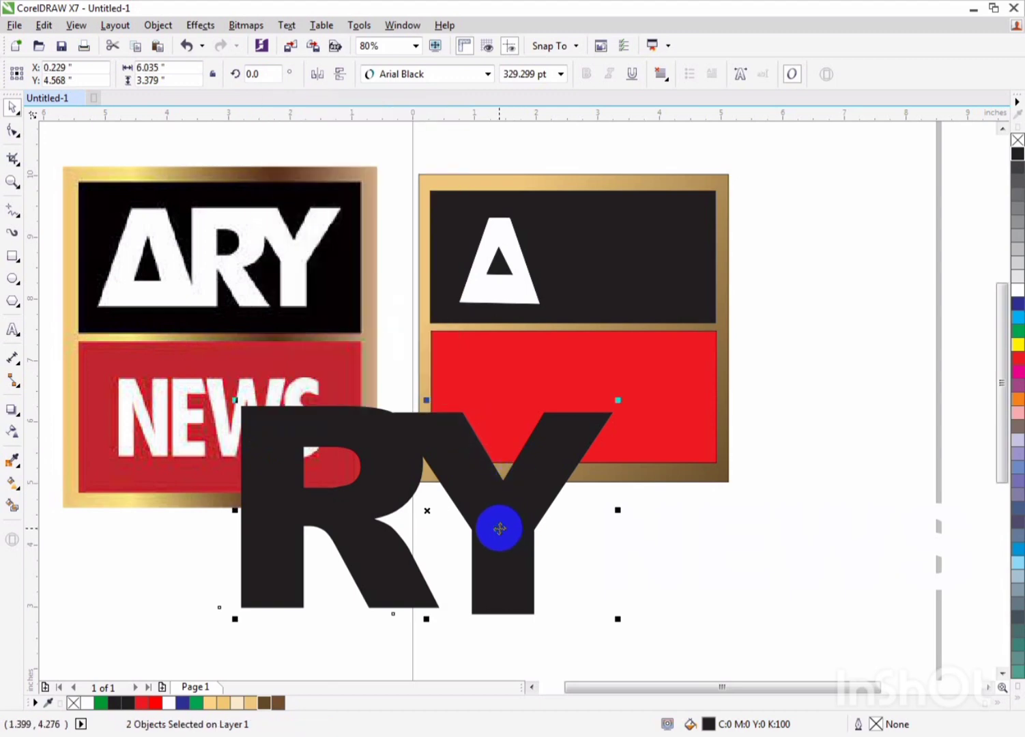
pyautogui.rightClick(499, 528)
pyautogui.click(602, 256)
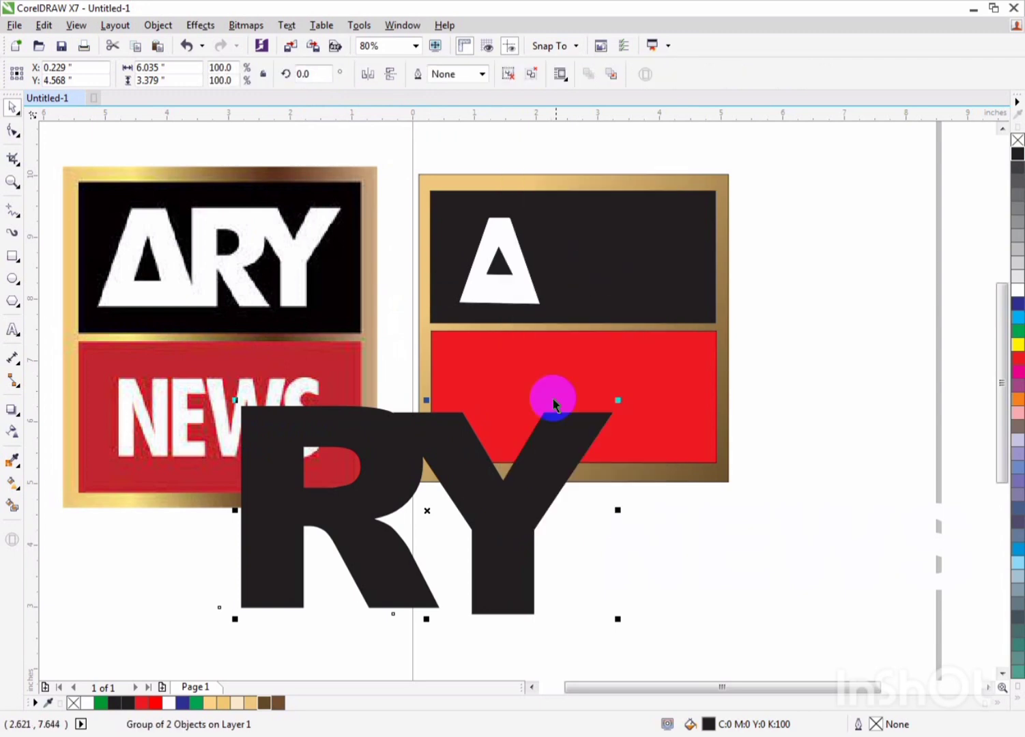
# Step: Shrink the RY group to about 2.5 by 1.4 inches against the A in the black panel and fill it white
pyautogui.moveTo(616, 617); pyautogui.dragTo(611, 286)
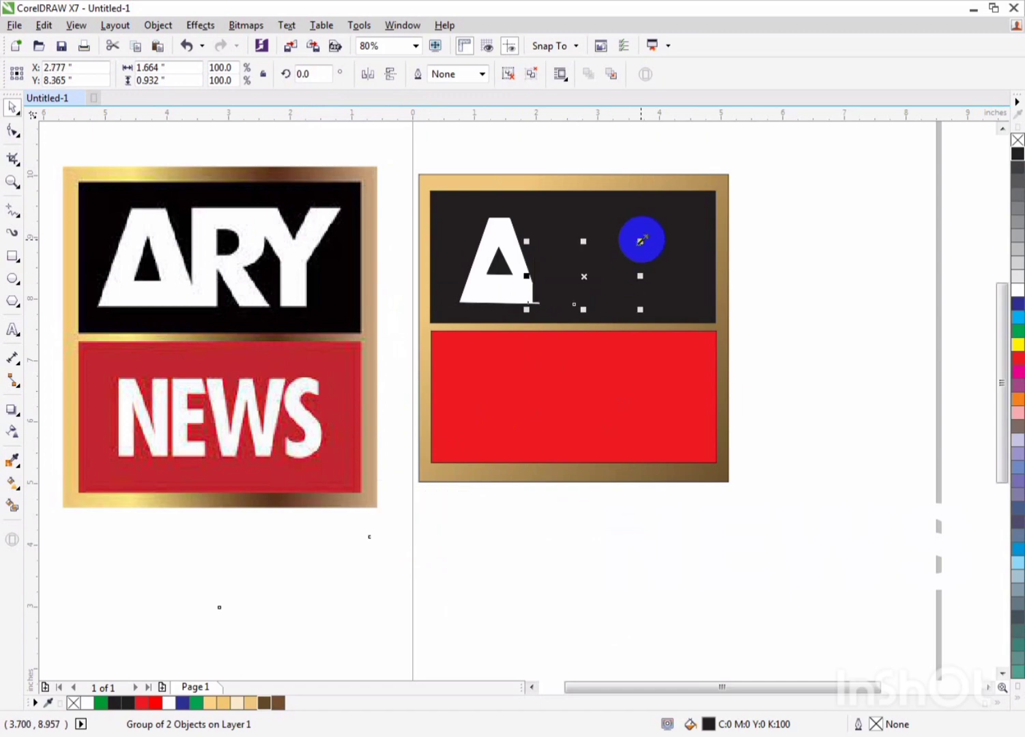
pyautogui.moveTo(643, 235); pyautogui.dragTo(691, 201)
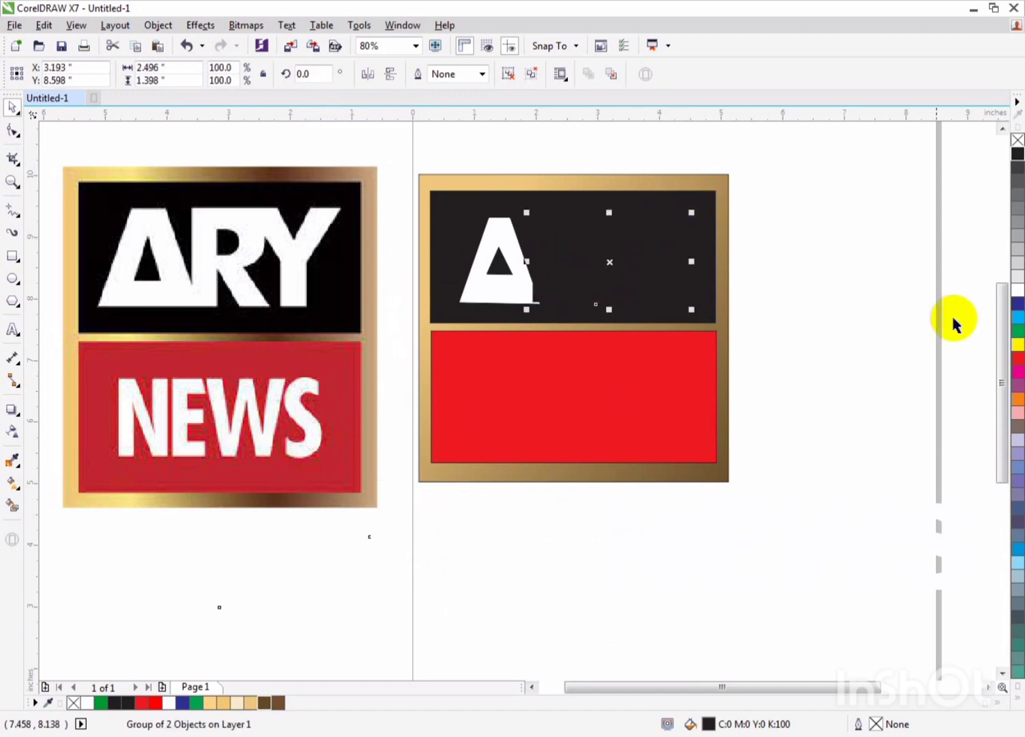
pyautogui.click(1017, 292)
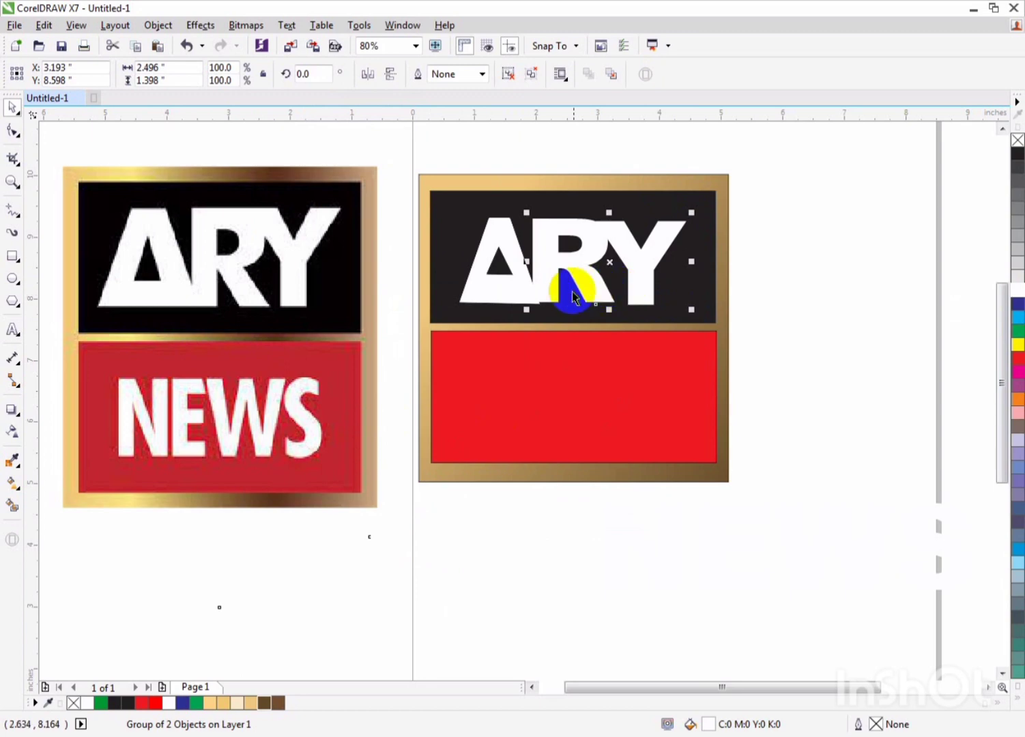
pyautogui.moveTo(554, 296); pyautogui.dragTo(557, 294)
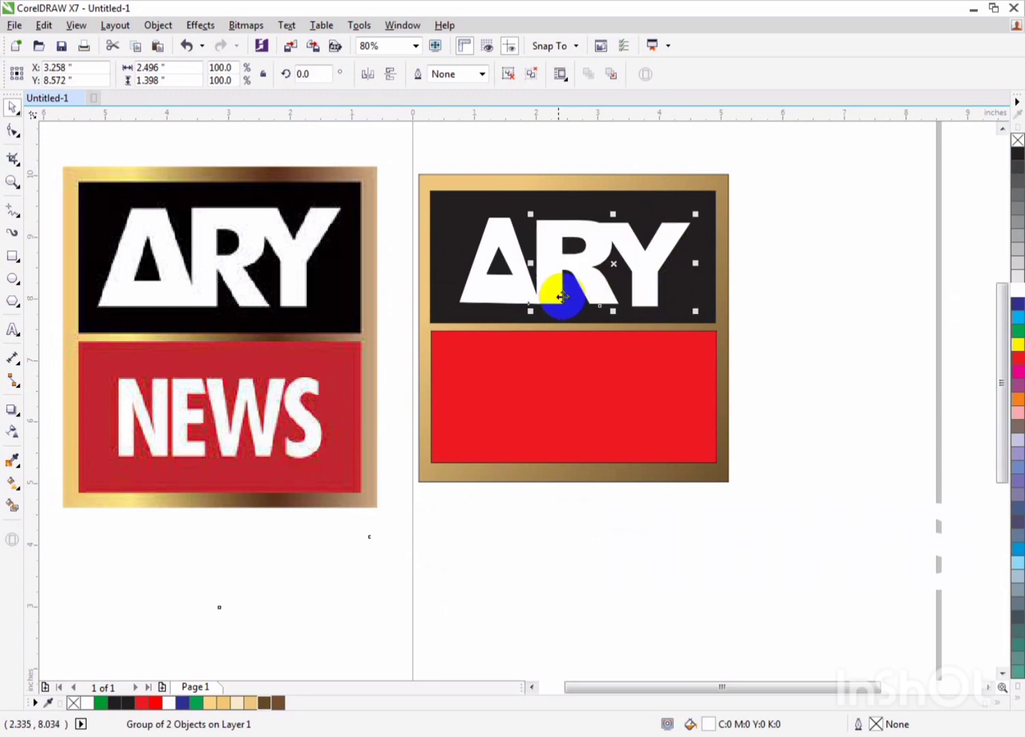
# Step: Add the artistic text NEWS and enlarge it to about 149 pt
pyautogui.click(575, 366)
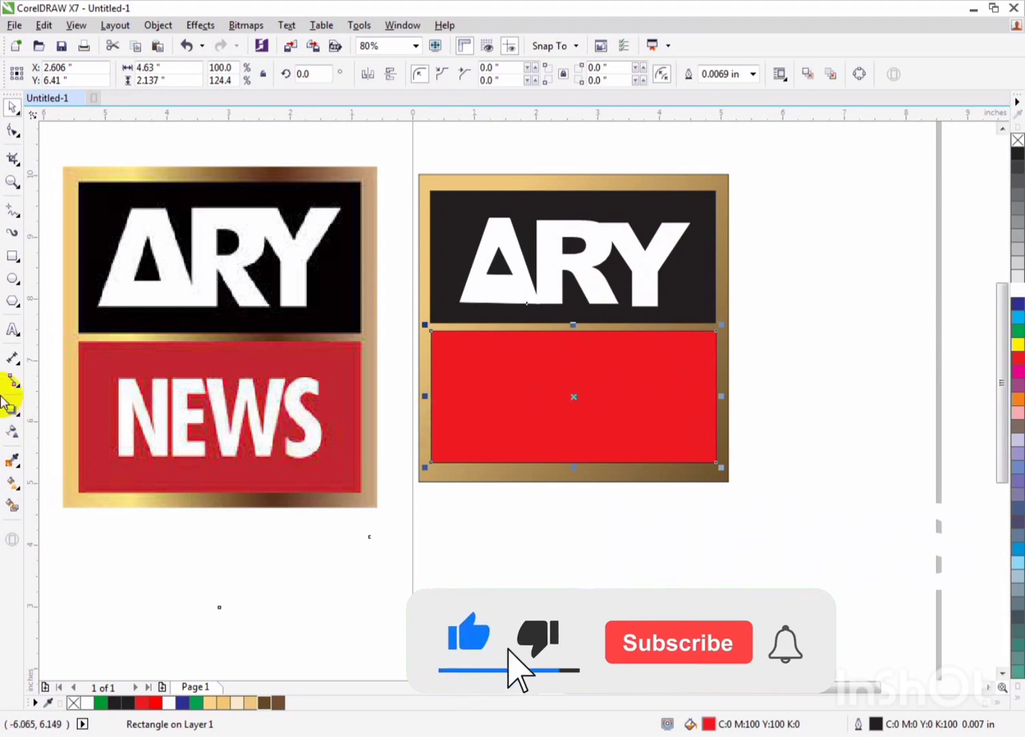
pyautogui.click(491, 470)
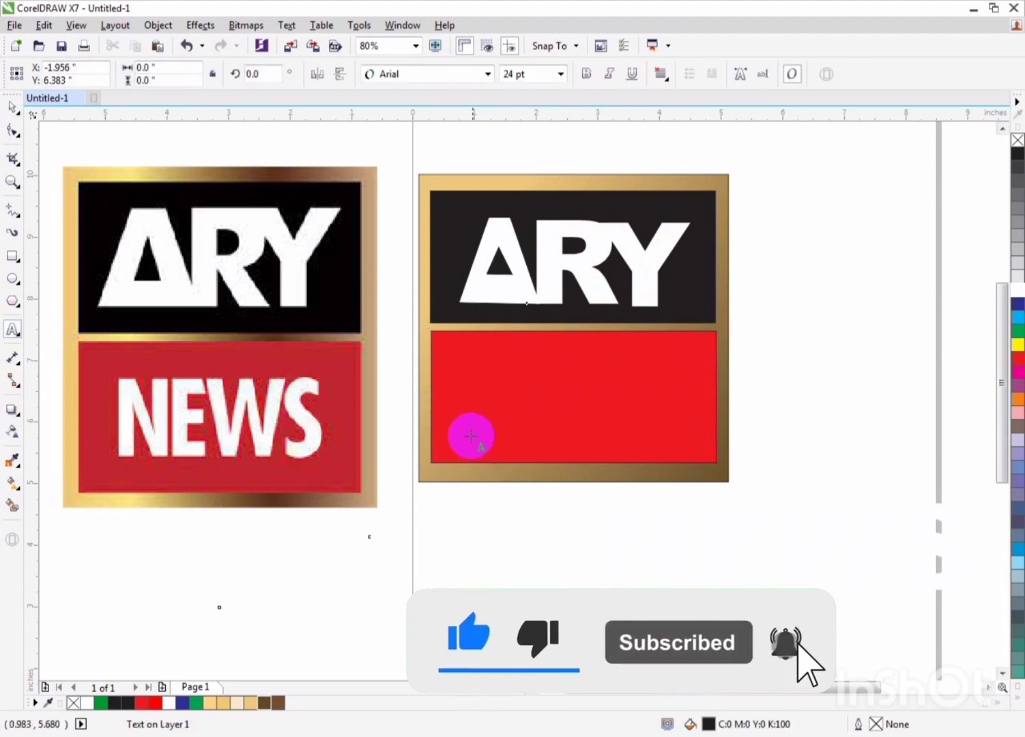
pyautogui.write('NEWS')
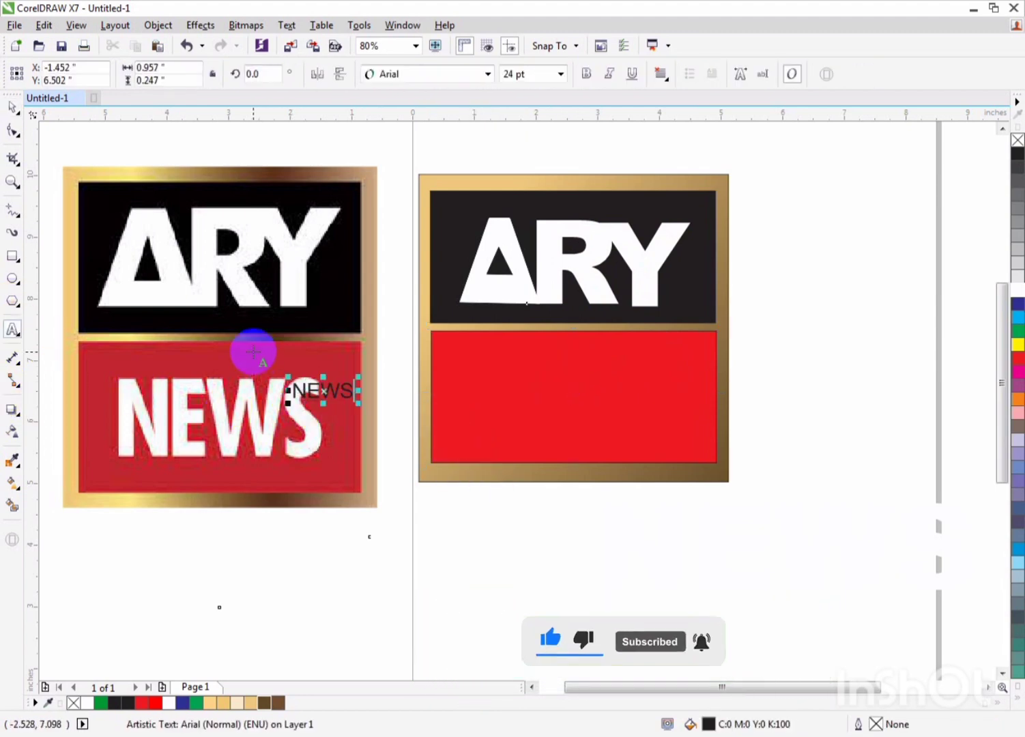
pyautogui.moveTo(436, 436); pyautogui.dragTo(654, 492)
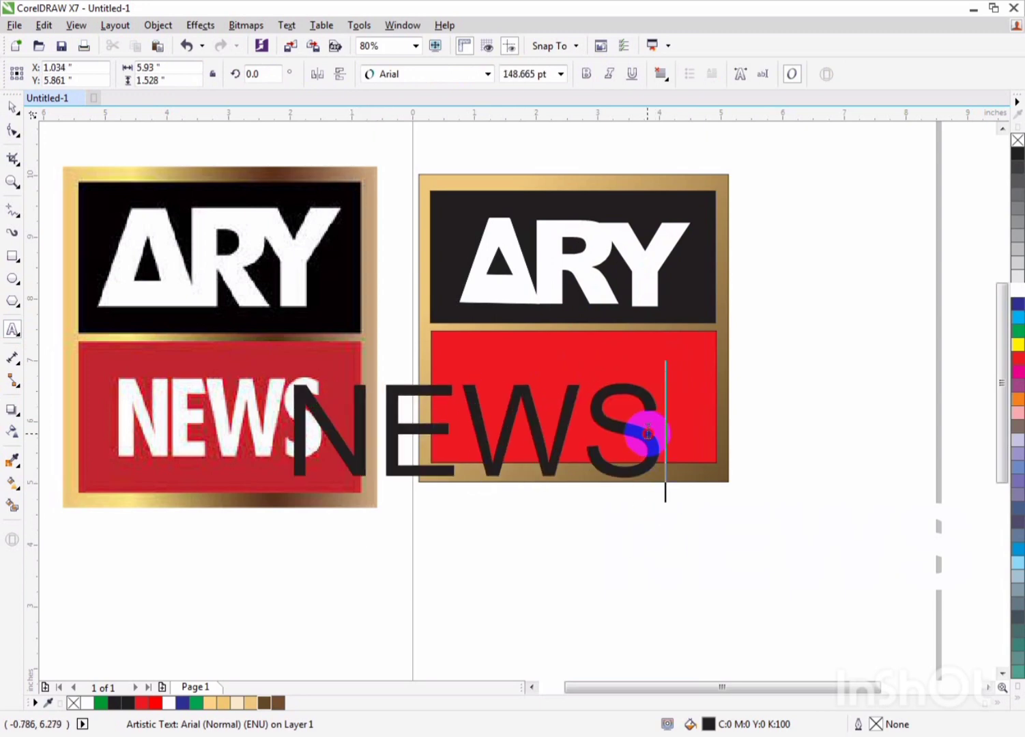
# Step: Set the font of the NEWS text to Arial Black
pyautogui.moveTo(656, 436); pyautogui.dragTo(320, 426)
pyautogui.click(430, 71)
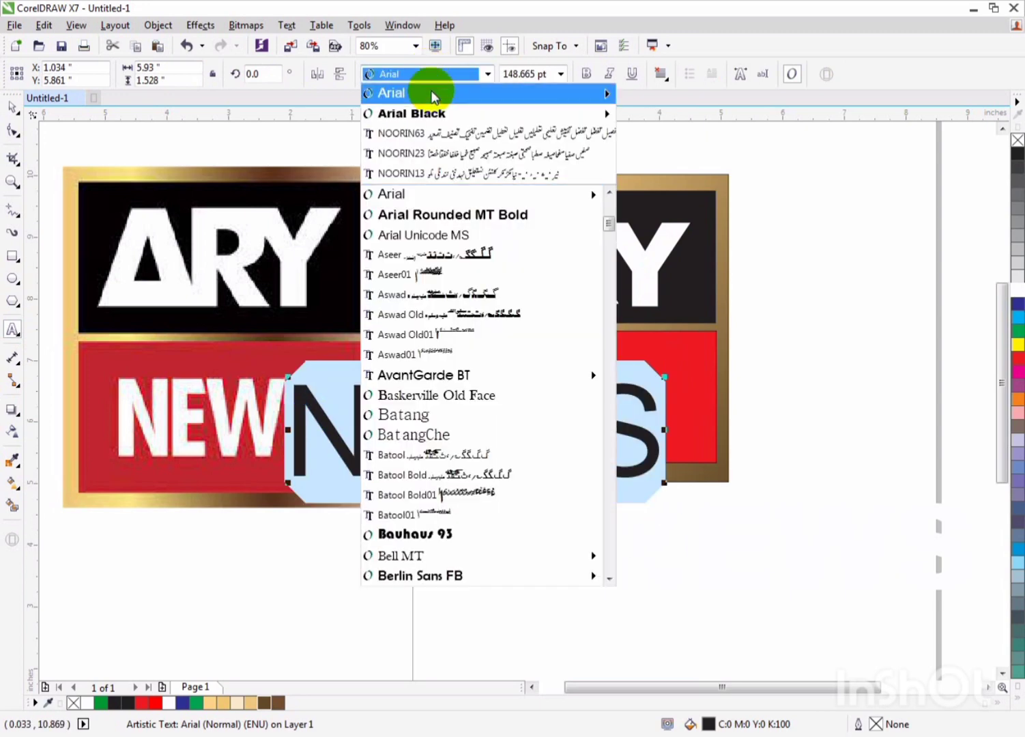
pyautogui.click(430, 92)
pyautogui.click(16, 108)
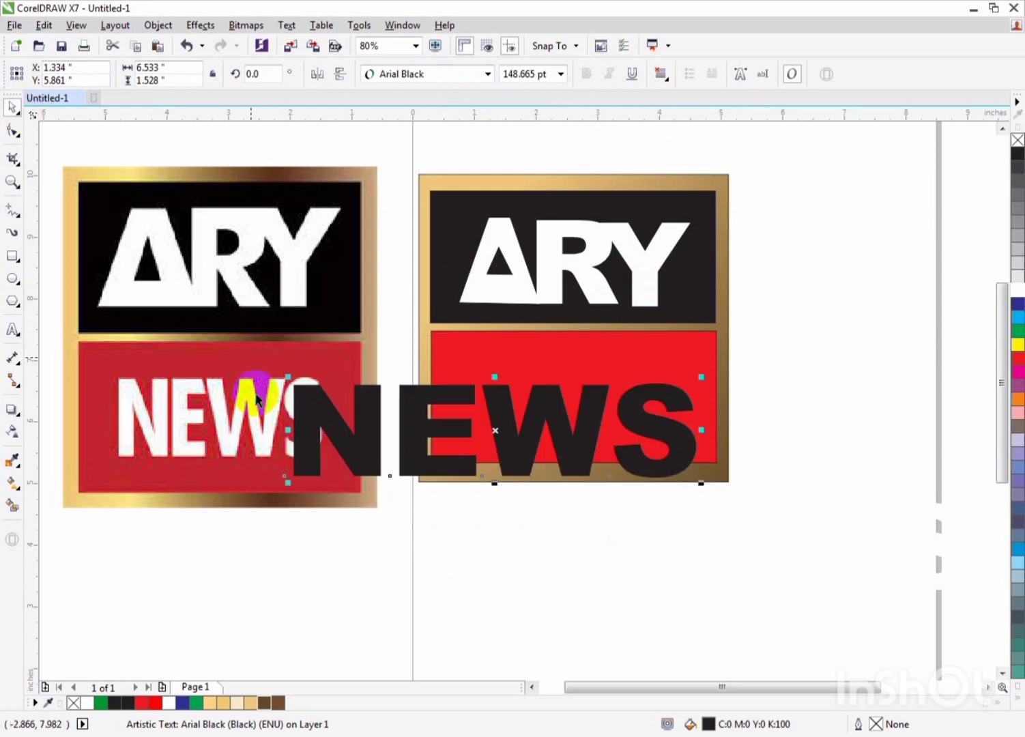
# Step: Scale the NEWS text down to about 93 pt inside the red panel and fill it white
pyautogui.moveTo(290, 483); pyautogui.dragTo(351, 468)
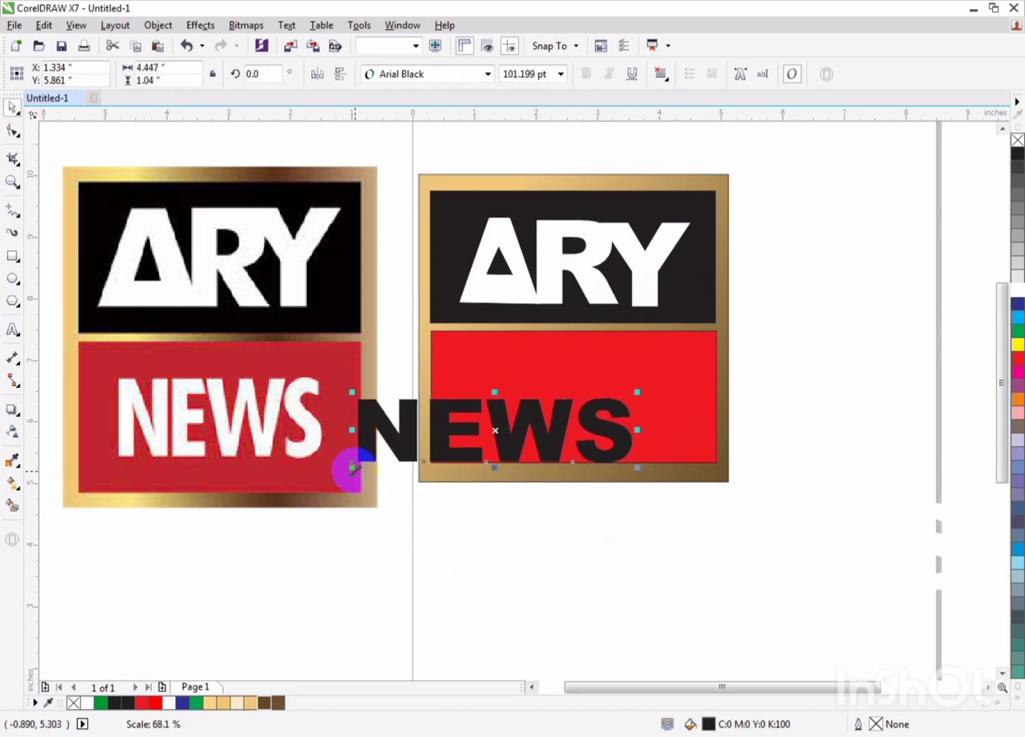
pyautogui.moveTo(546, 440); pyautogui.dragTo(627, 414)
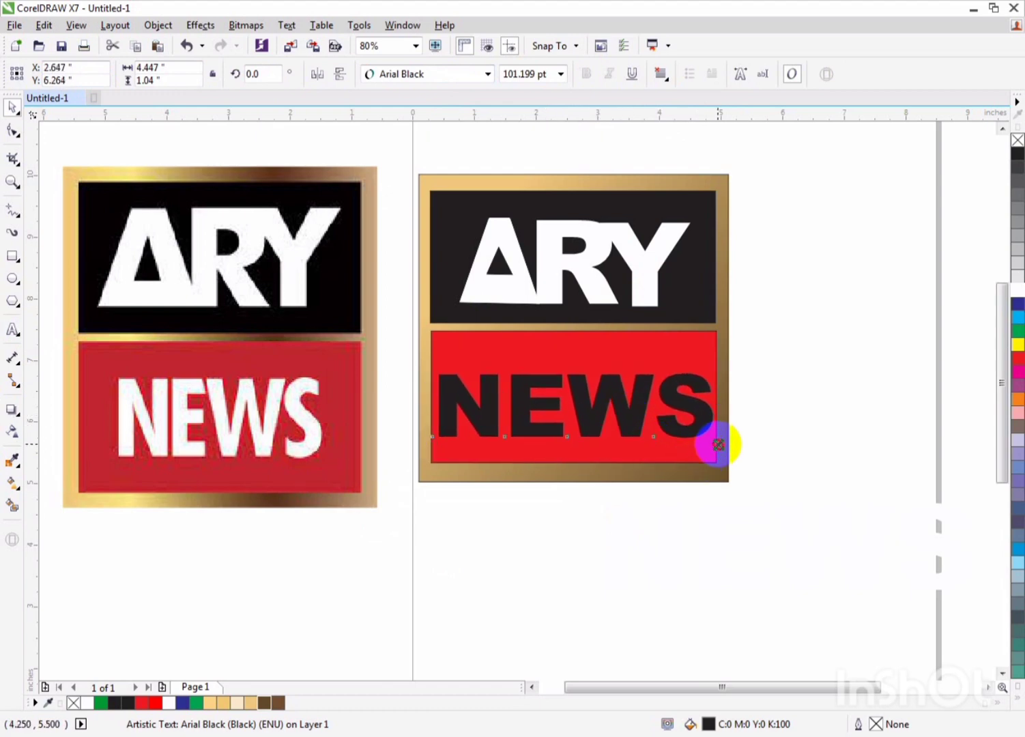
pyautogui.moveTo(718, 444); pyautogui.dragTo(714, 439)
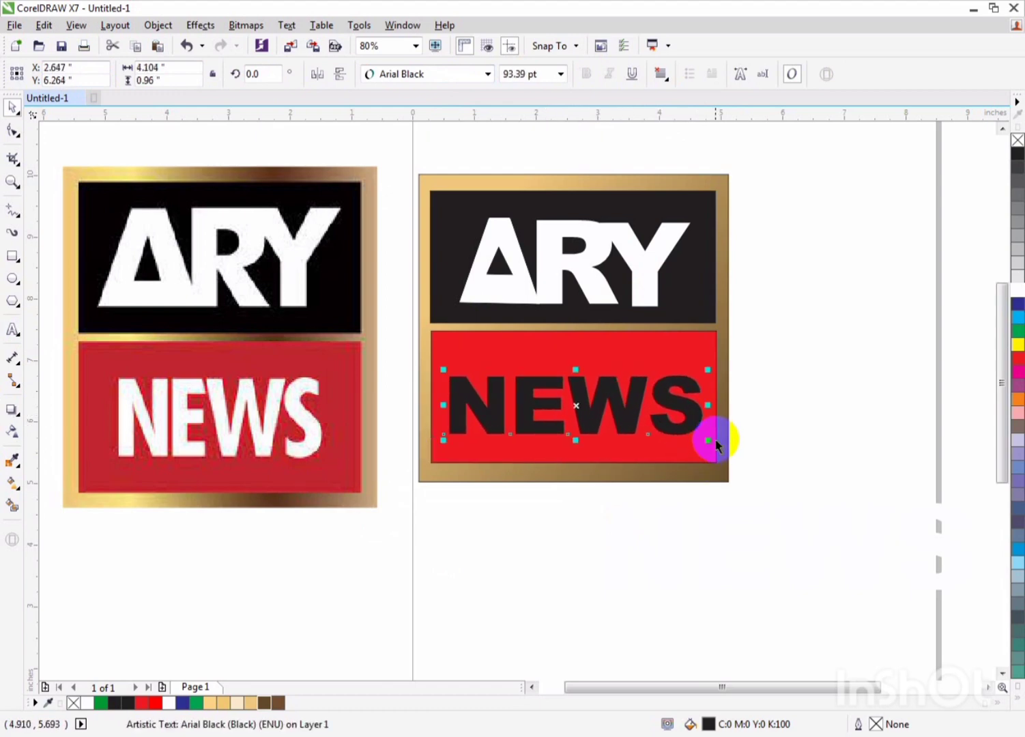
pyautogui.click(1017, 295)
# Step: Select all objects of the recreated logo together
pyautogui.click(734, 275)
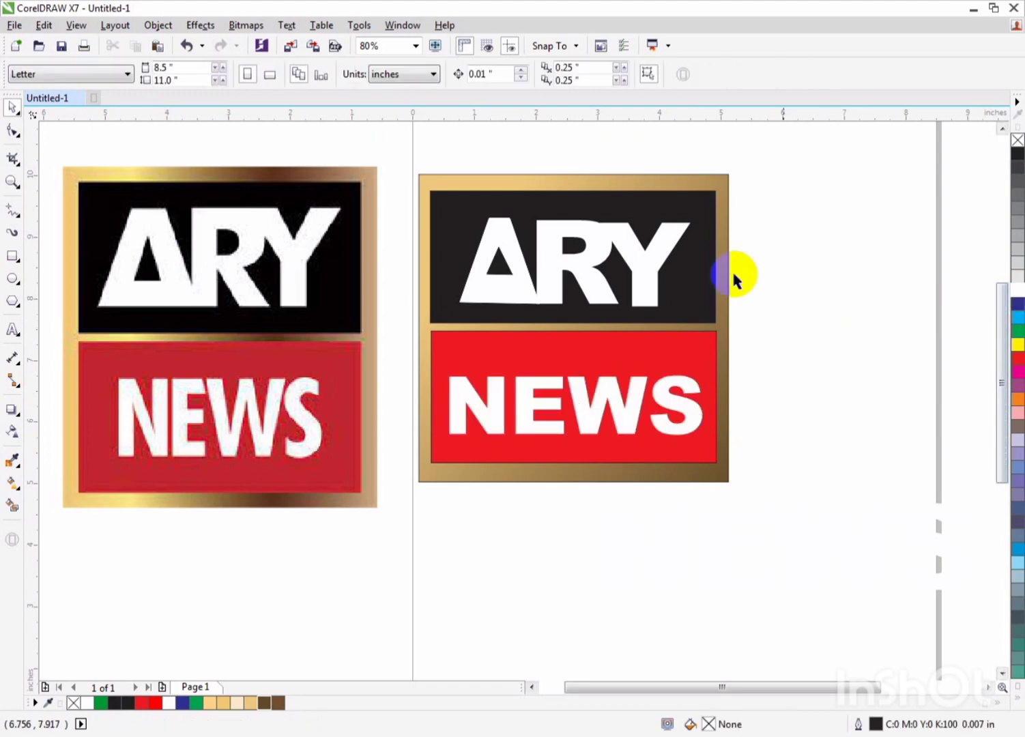
pyautogui.moveTo(746, 160); pyautogui.dragTo(398, 510)
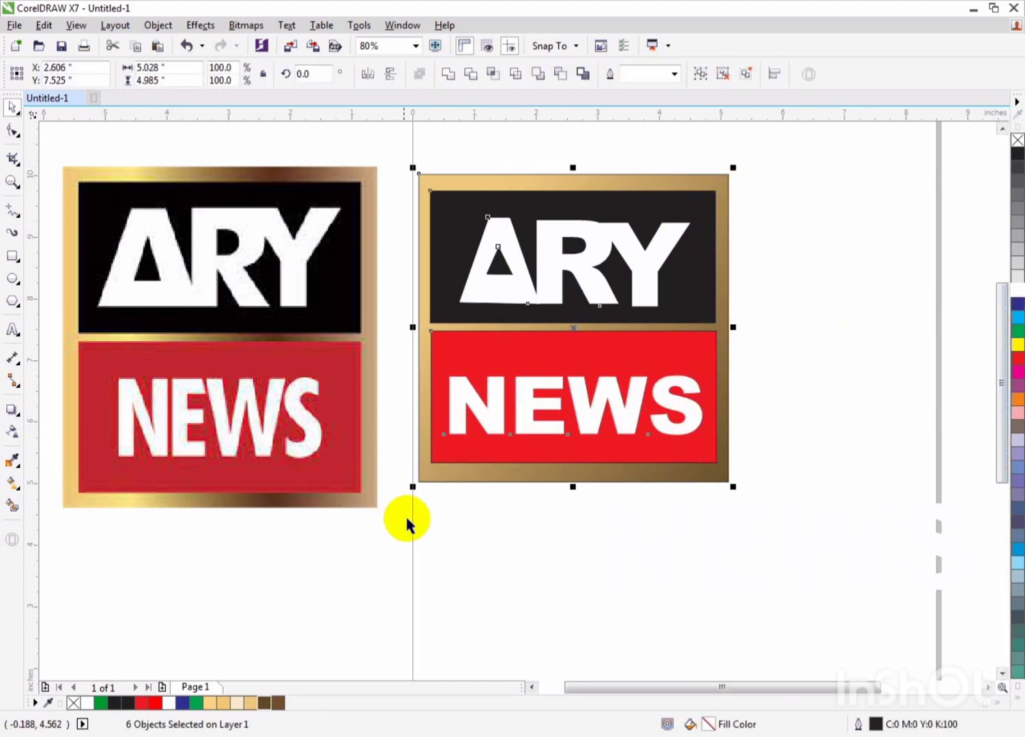